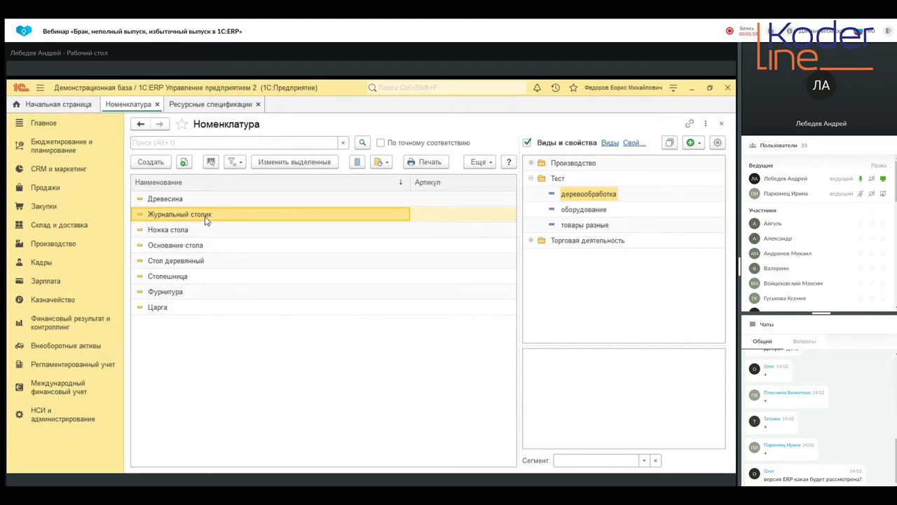
- Create a copy of the item Журнальный столик and set its quality to Не годен
right_click(206, 220)
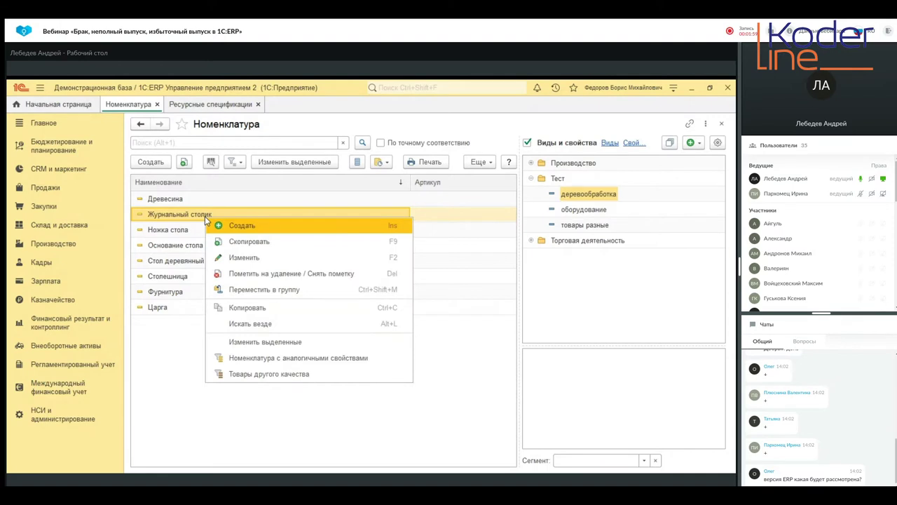
left_click(271, 243)
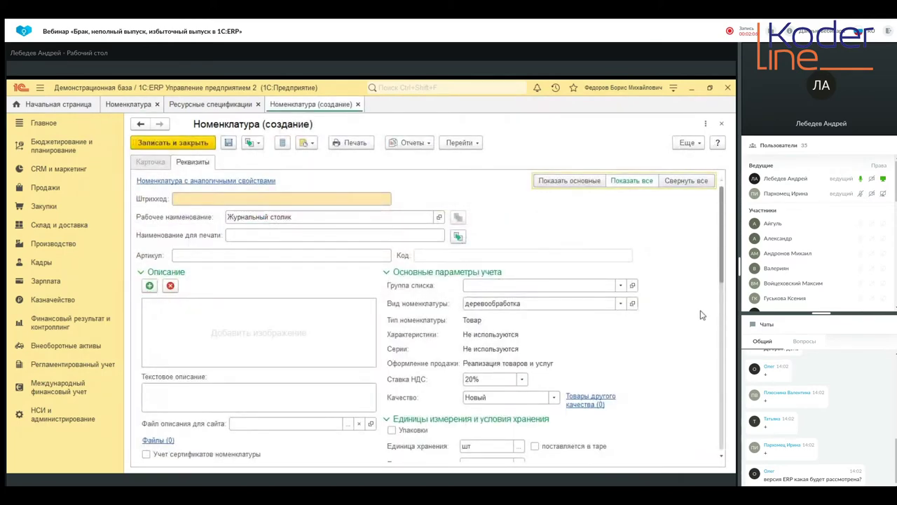
scroll(669, 359, "down", 3)
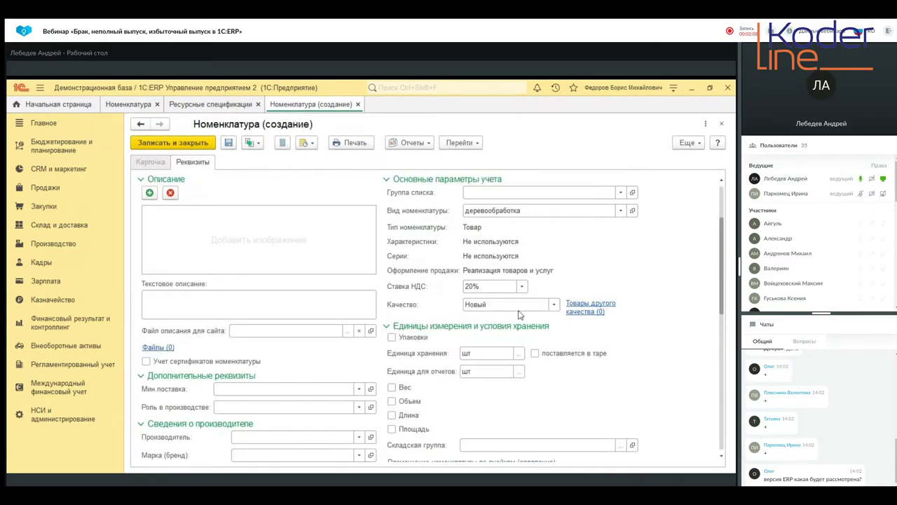
scroll(479, 302, "up", 3)
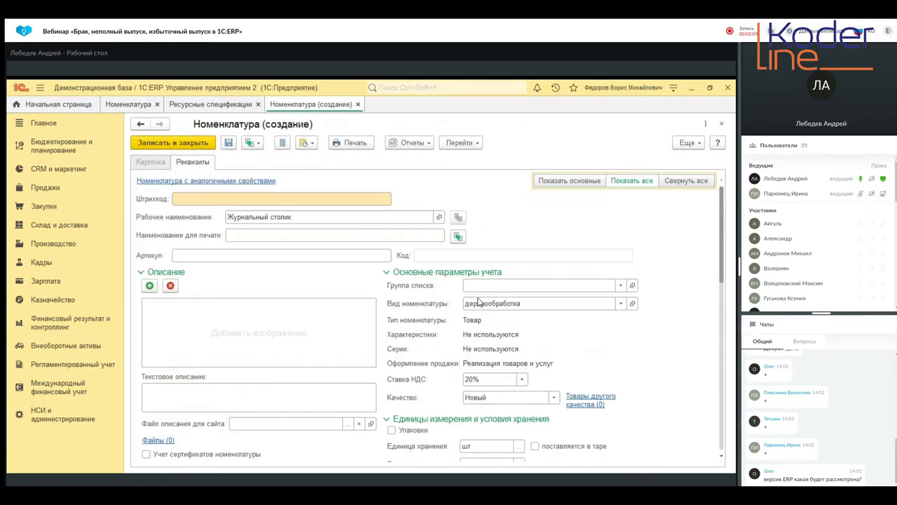
left_click(553, 397)
left_click(516, 440)
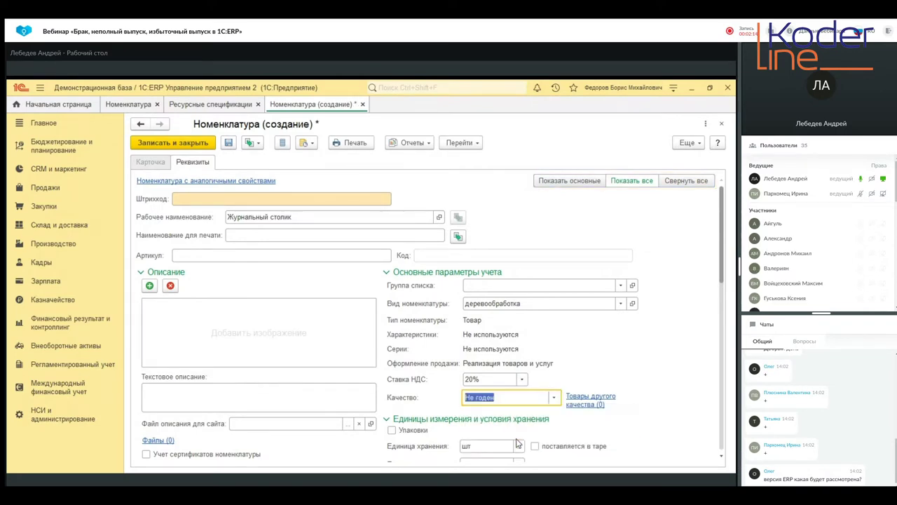
- Change the copied item's working name to Журнальный столик (брак) and save the item
left_click(309, 217)
key("End")
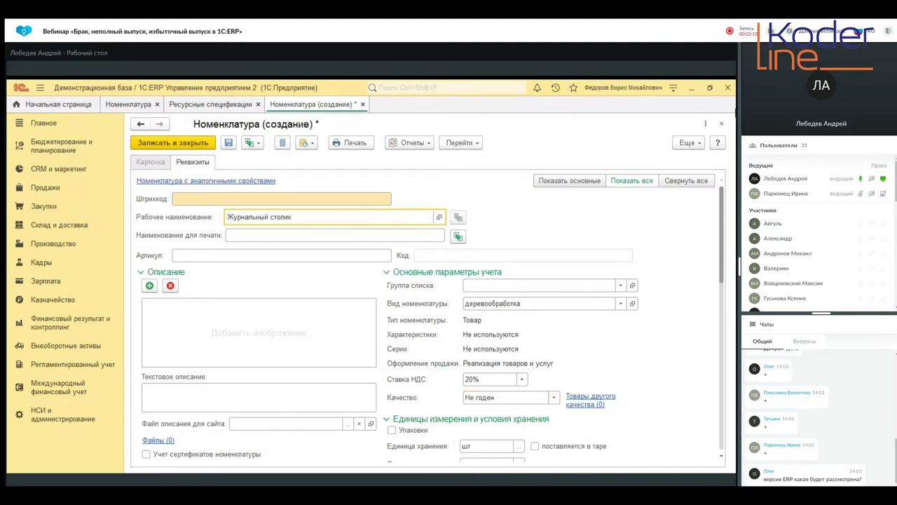
type("(Л")
key("BackSpace")
key("BackSpace")
key("BackSpace")
type("брак")
left_click(162, 143)
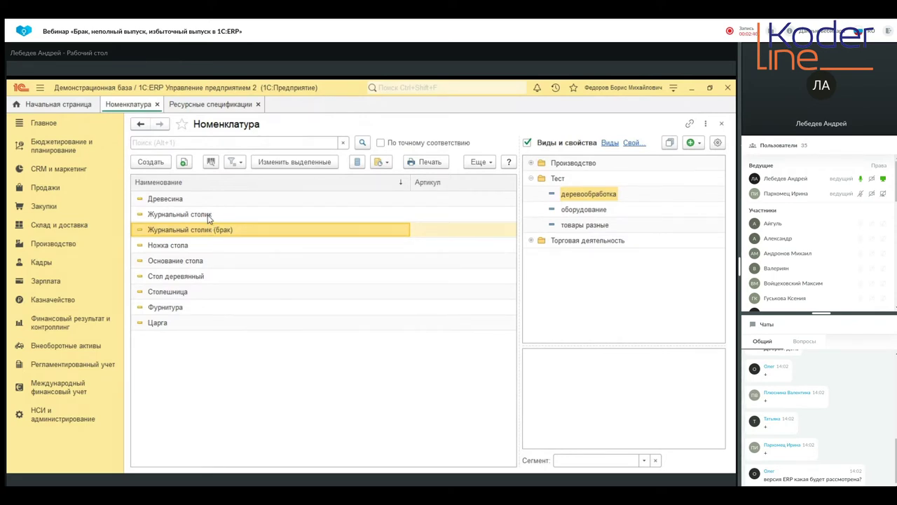
- In the card of the original Журнальный столик, add the defective item as goods of another quality
left_click(210, 218)
double_click(199, 214)
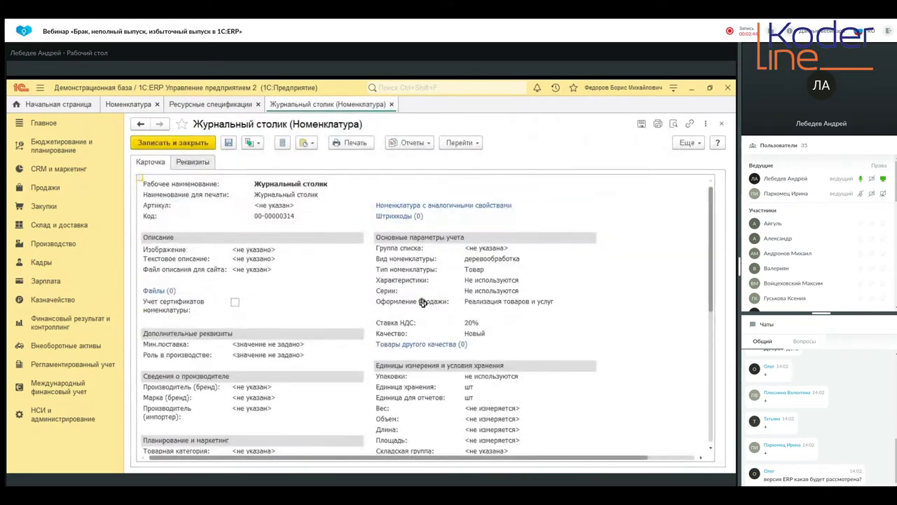
scroll(496, 361, "down", 1)
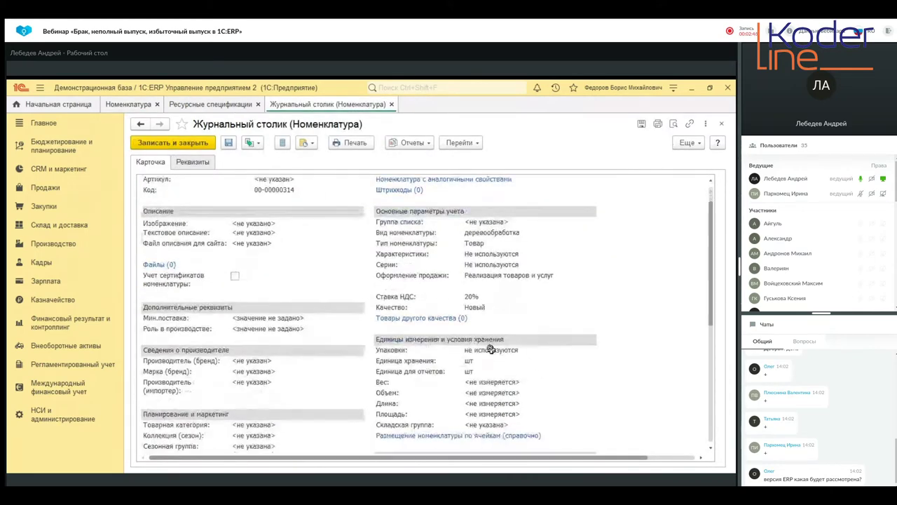
left_click(477, 307)
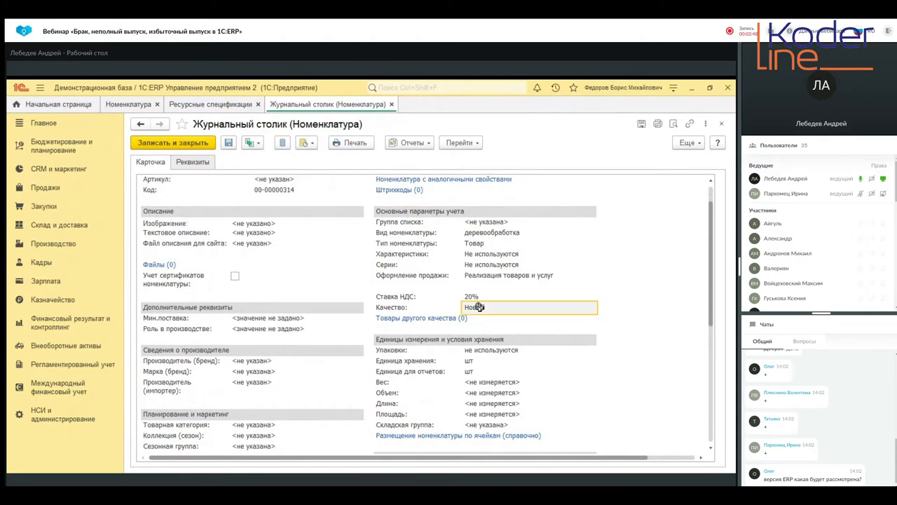
left_click(436, 316)
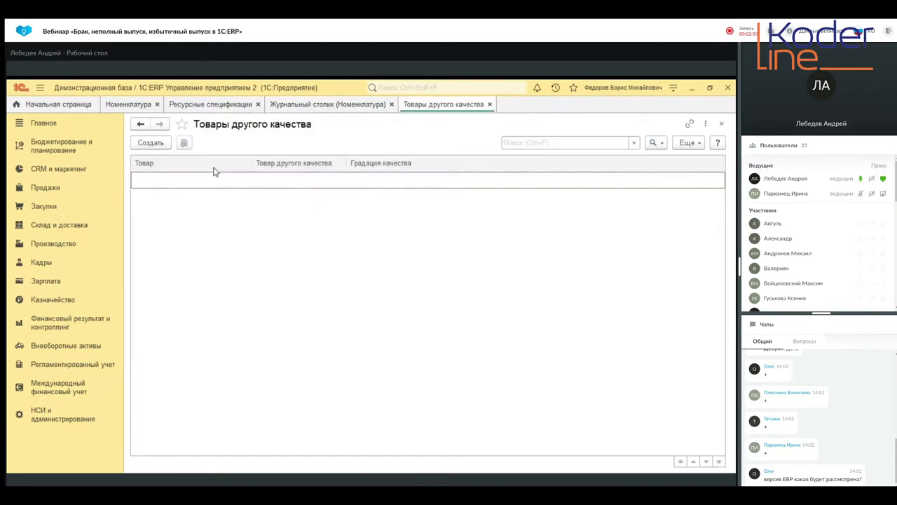
left_click(143, 142)
left_click(490, 104)
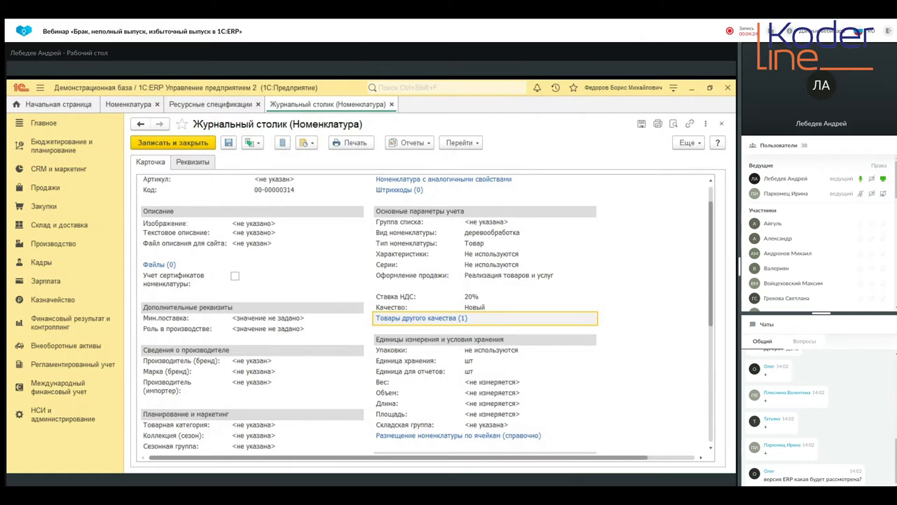
- Check the platform and configuration version in the program information, and close the Журнальный столик card
left_click(673, 88)
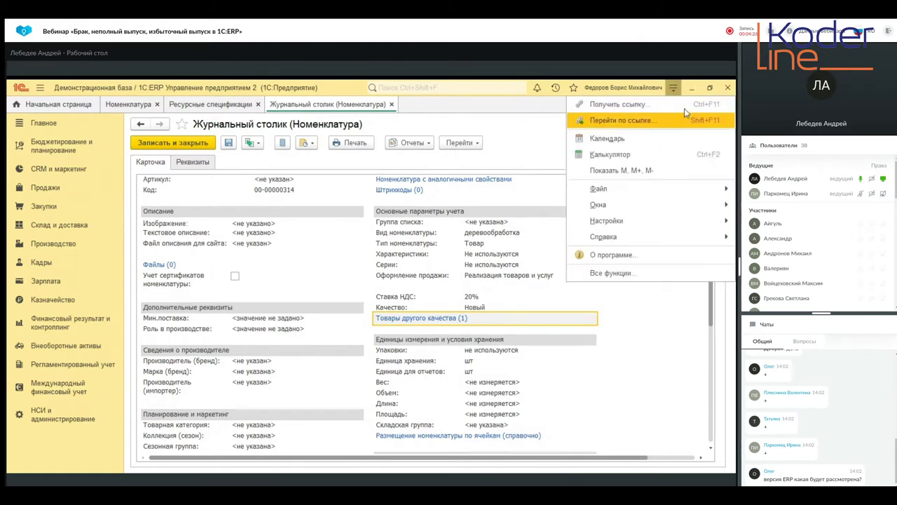
left_click(670, 254)
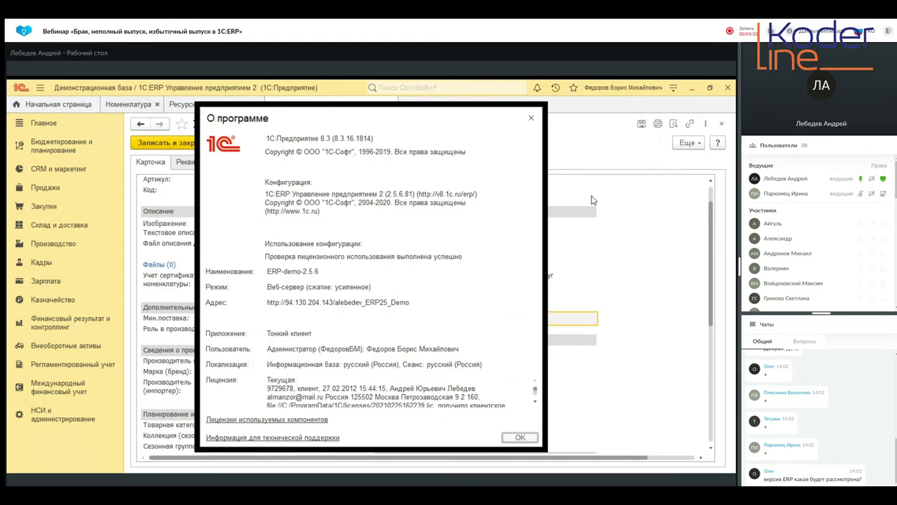
left_click(532, 120)
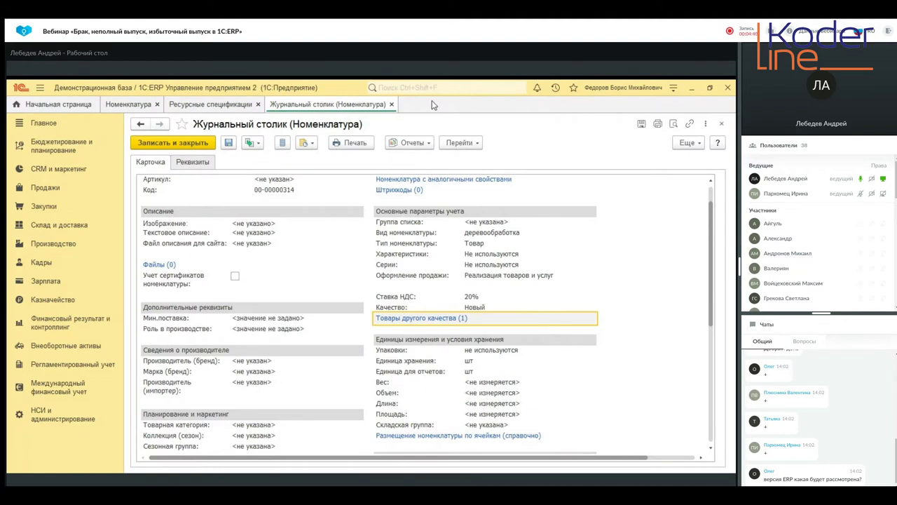
left_click(392, 105)
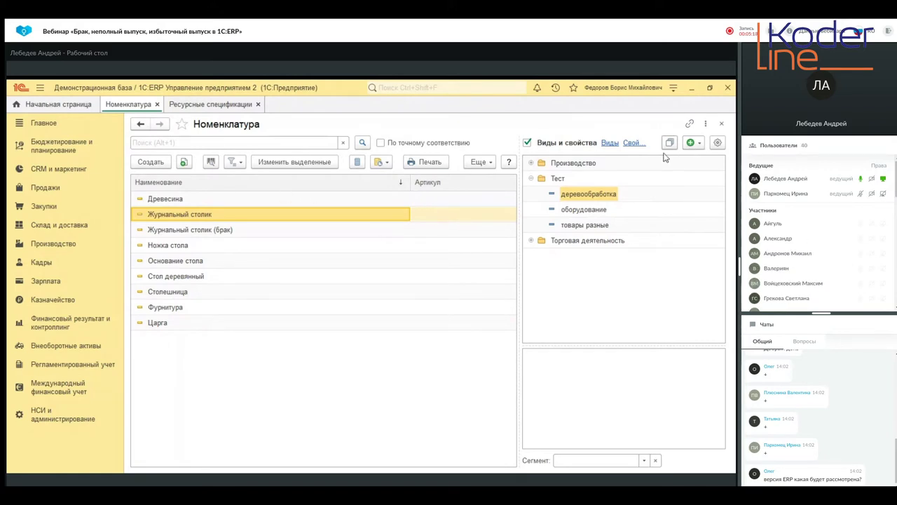
- View the item list with navigation by hierarchy and return to navigation by kinds and properties
left_click(722, 143)
left_click(591, 176)
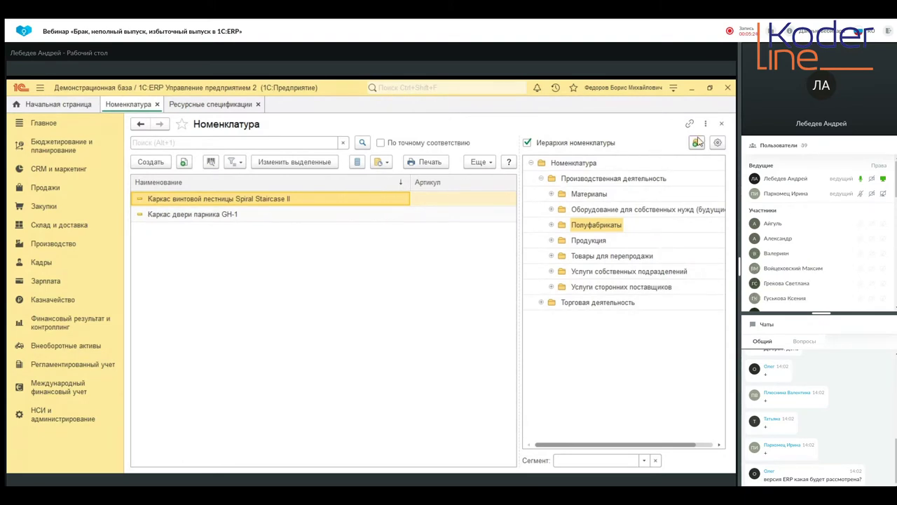
left_click(719, 143)
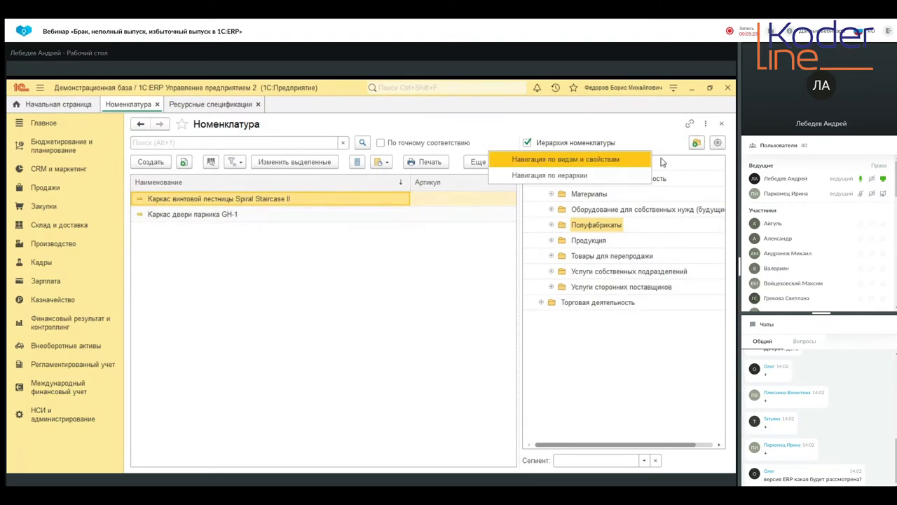
left_click(581, 160)
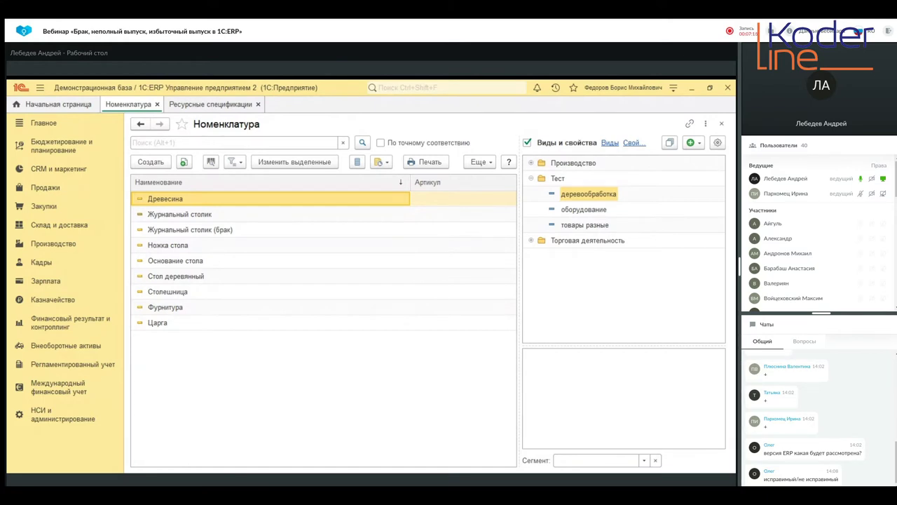
- Examine the quality grades offered in a new copy of Журнальный столик and close the copy unsaved
left_click(196, 233)
right_click(188, 216)
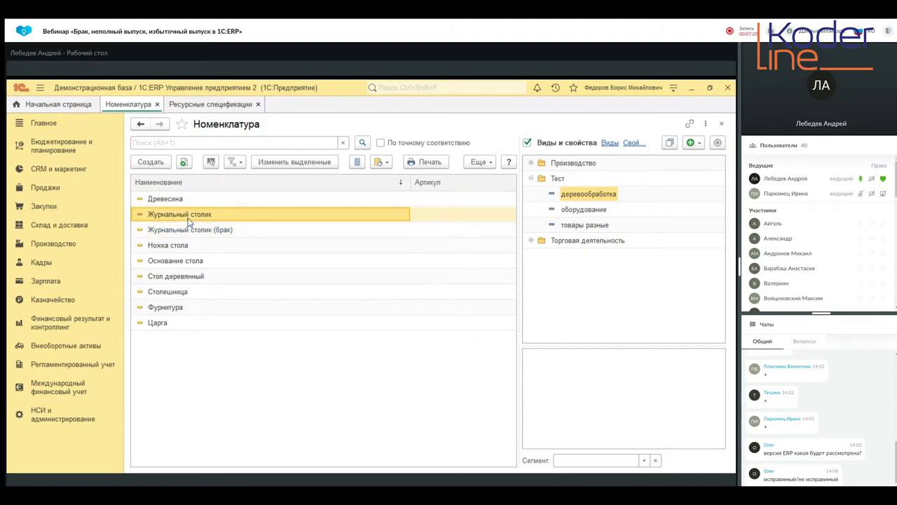
left_click(240, 309)
right_click(174, 215)
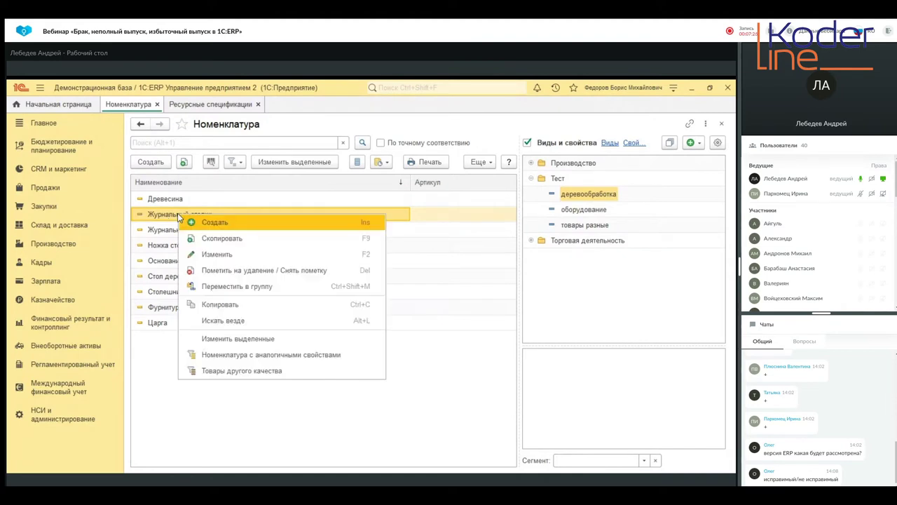
left_click(192, 234)
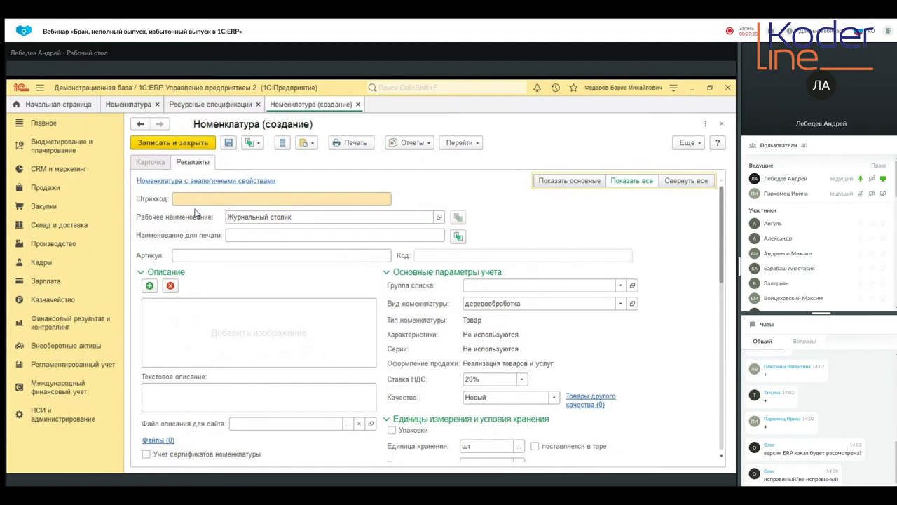
left_click(554, 398)
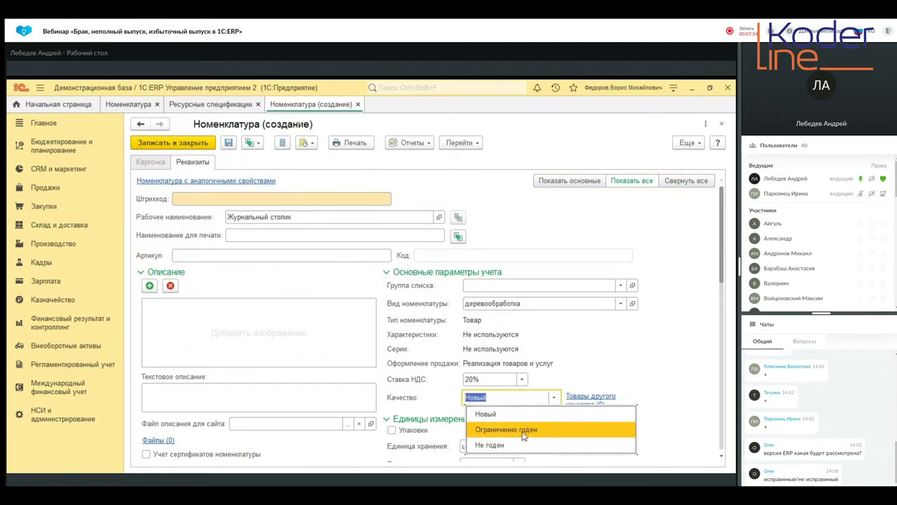
left_click(611, 343)
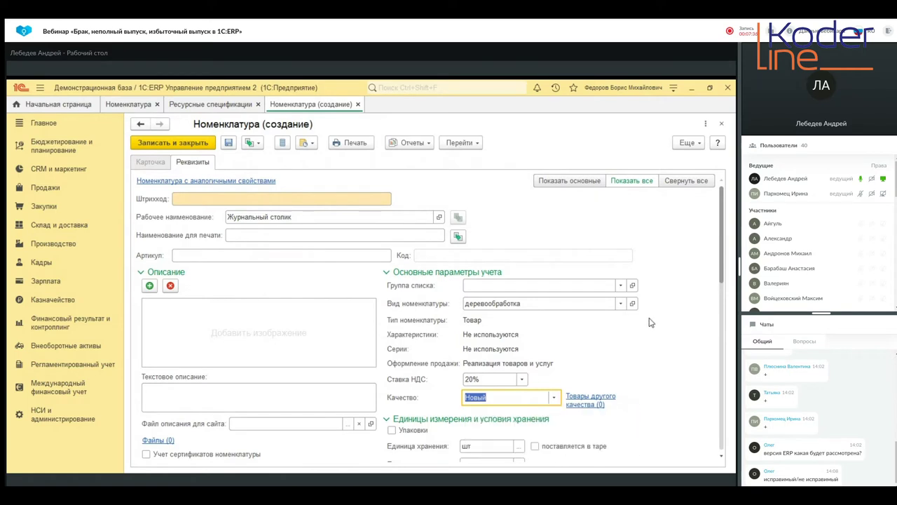
left_click(721, 123)
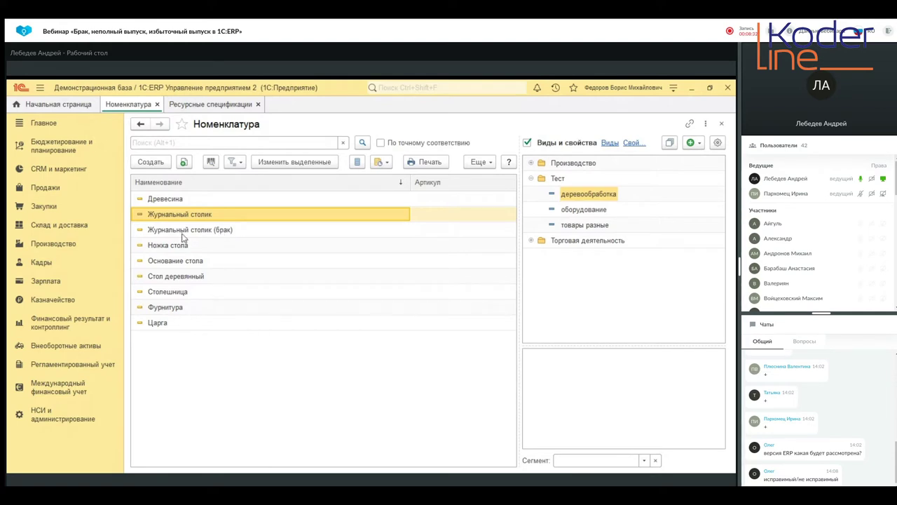
- Open the Журнальный столик resource specification in the production section and review its materials and by-product output
left_click(72, 253)
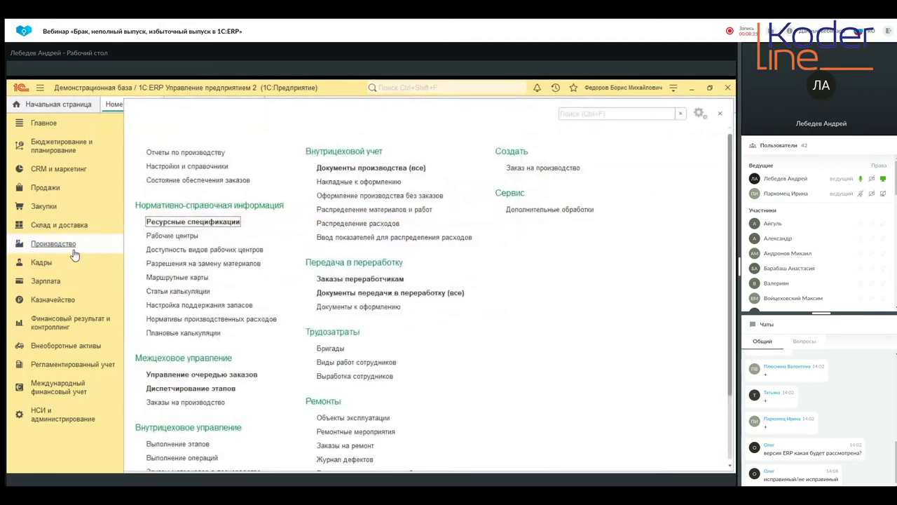
left_click(221, 227)
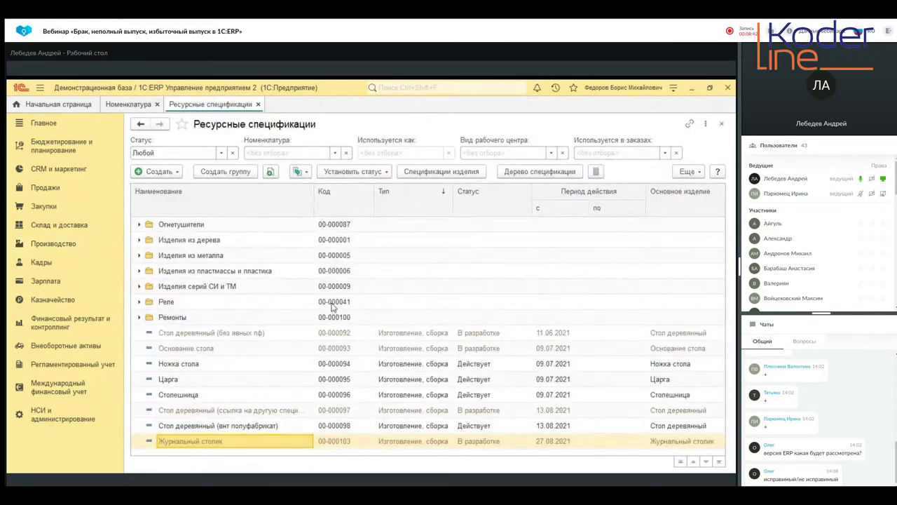
double_click(195, 442)
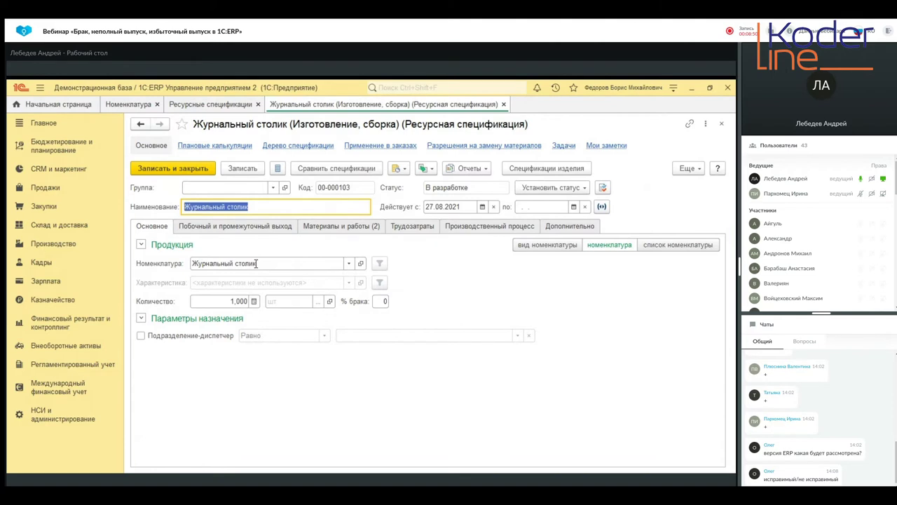
left_click(341, 227)
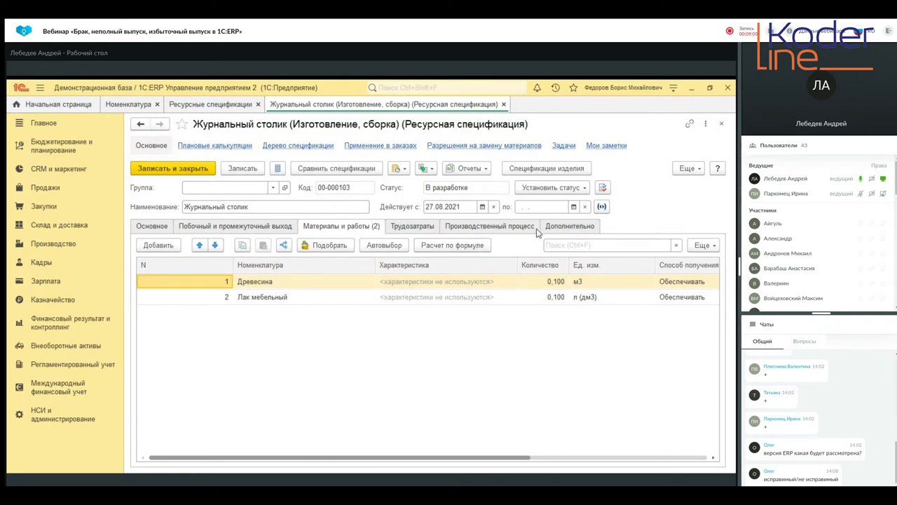
left_click(276, 227)
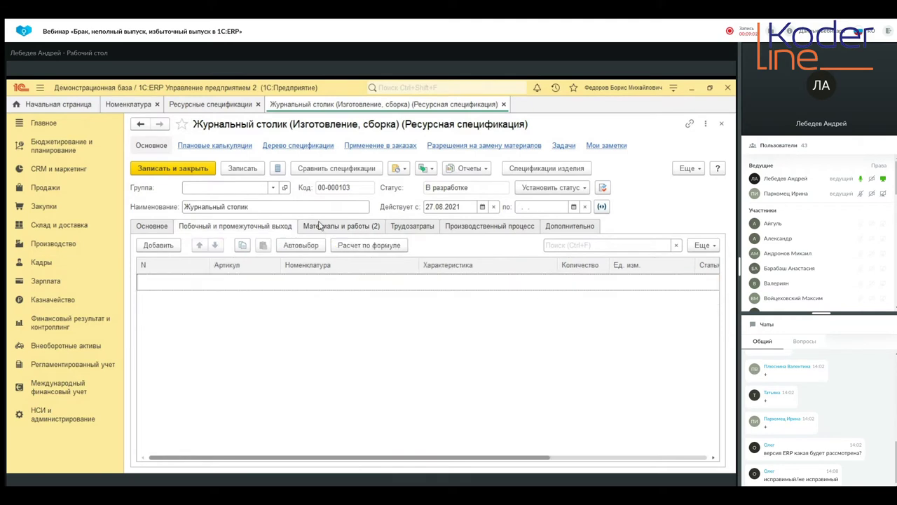
left_click(153, 226)
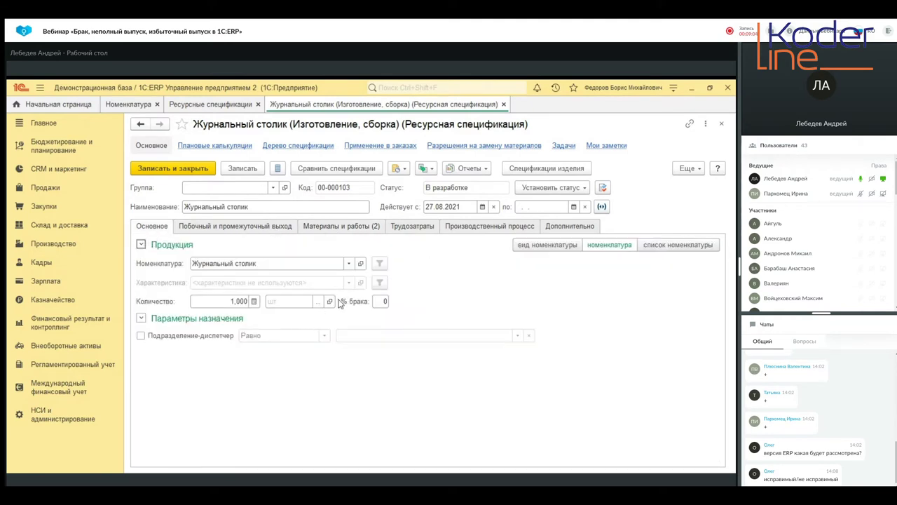
- Set the product's defect percentage to 10 and try to set the specification status to Действует
left_click(385, 301)
key("Tab")
left_click(583, 189)
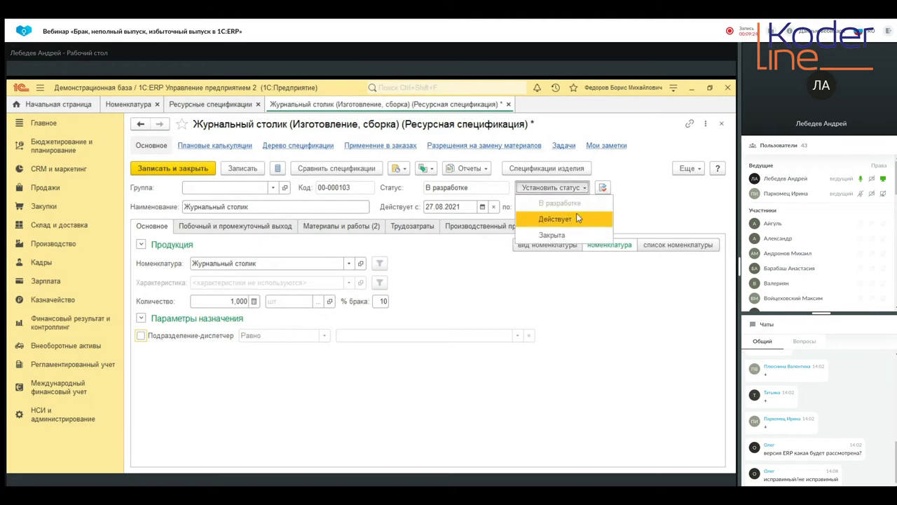
left_click(576, 219)
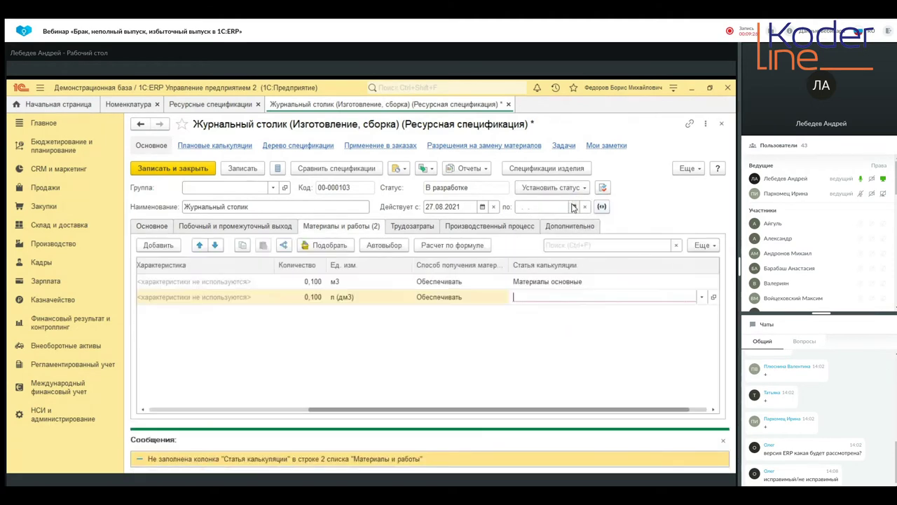
- Assign the costing item Материалы основные to Лак мебельный, set the specification status to Действует and save it
left_click(701, 298)
left_click(613, 313)
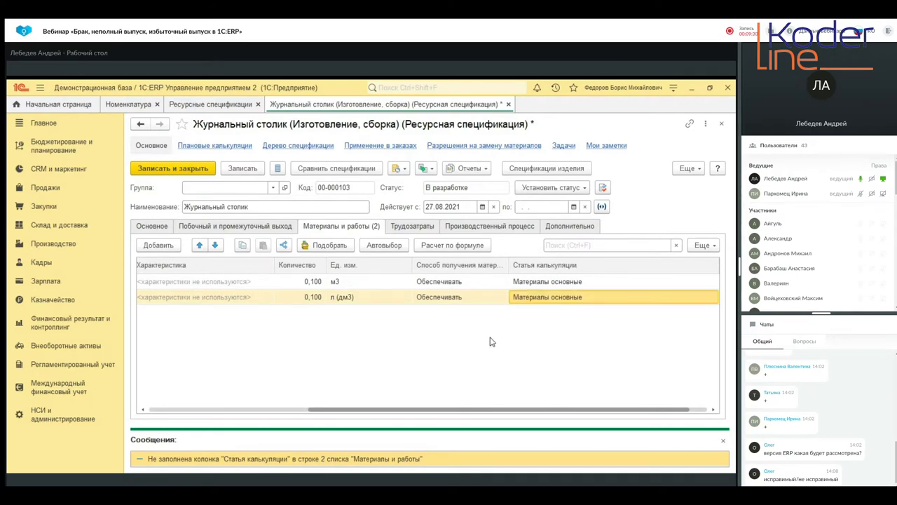
left_click(580, 189)
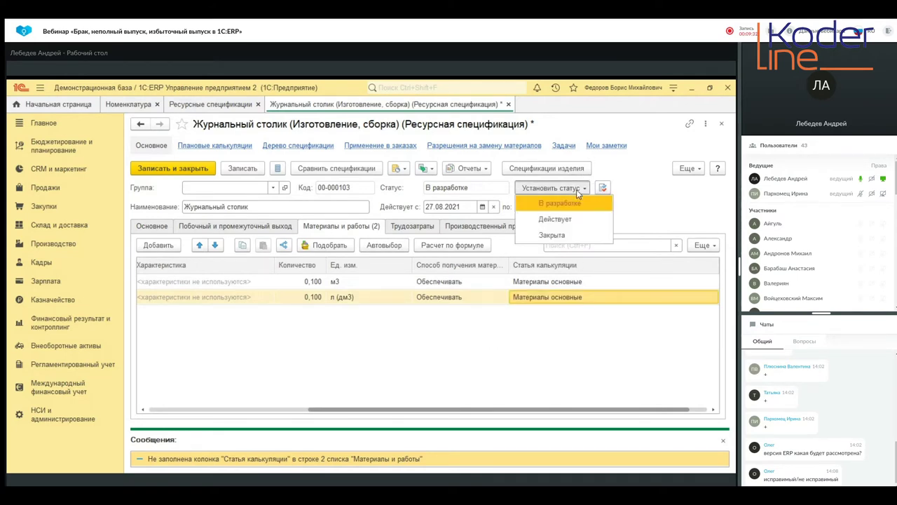
left_click(568, 218)
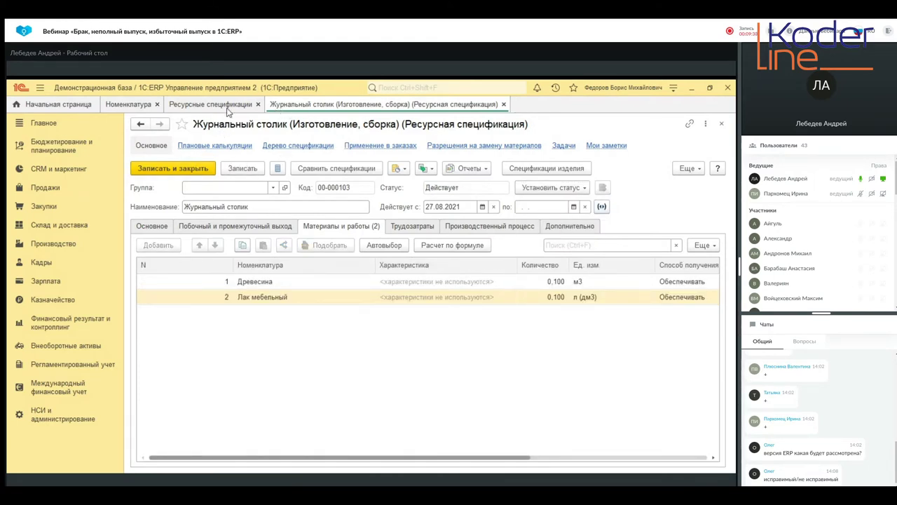
left_click(238, 168)
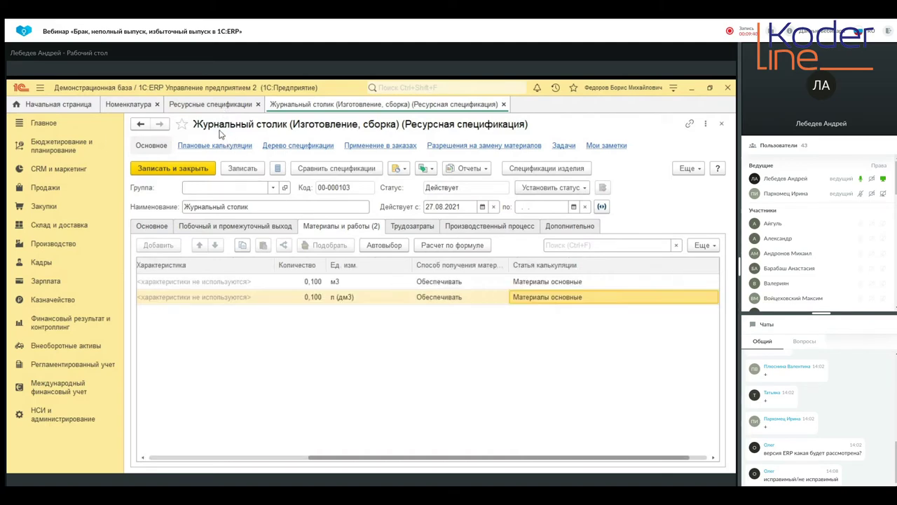
- Create a new production order with organization _Орион and dispatching department _Цех 99
left_click(59, 249)
left_click(208, 401)
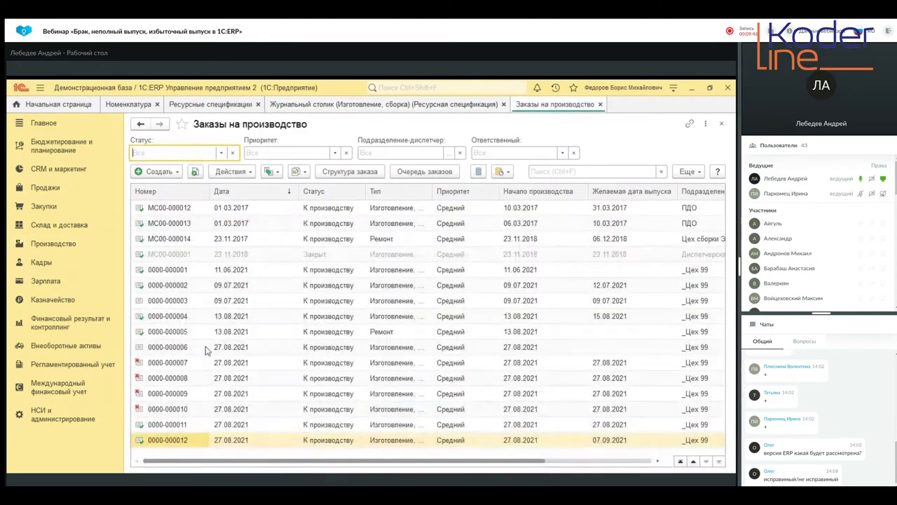
left_click(166, 175)
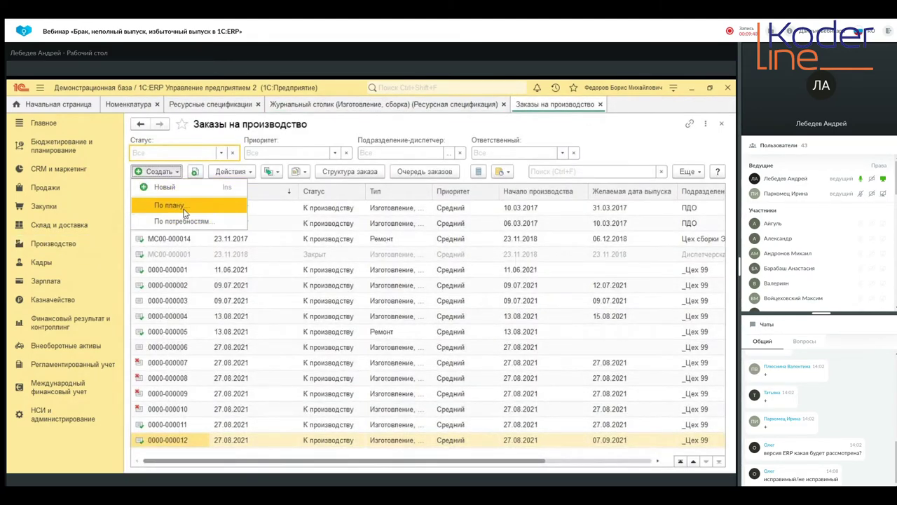
left_click(182, 202)
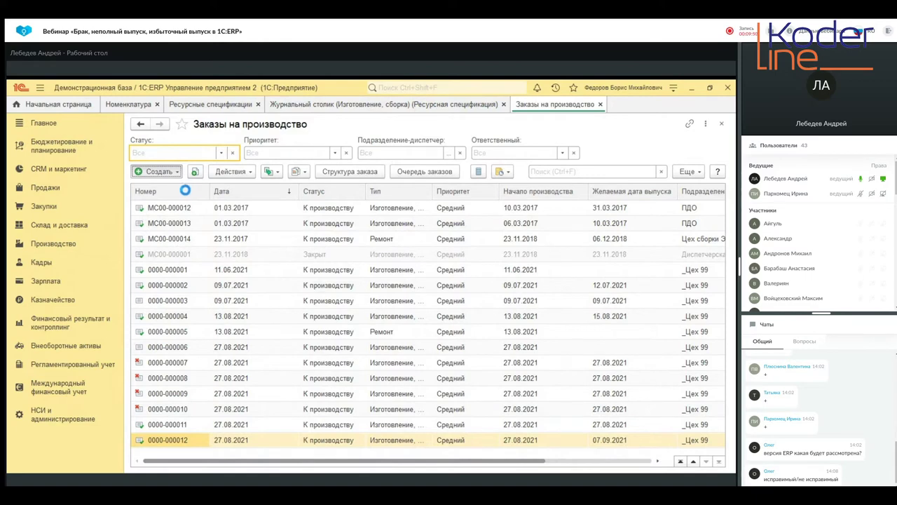
left_click(308, 243)
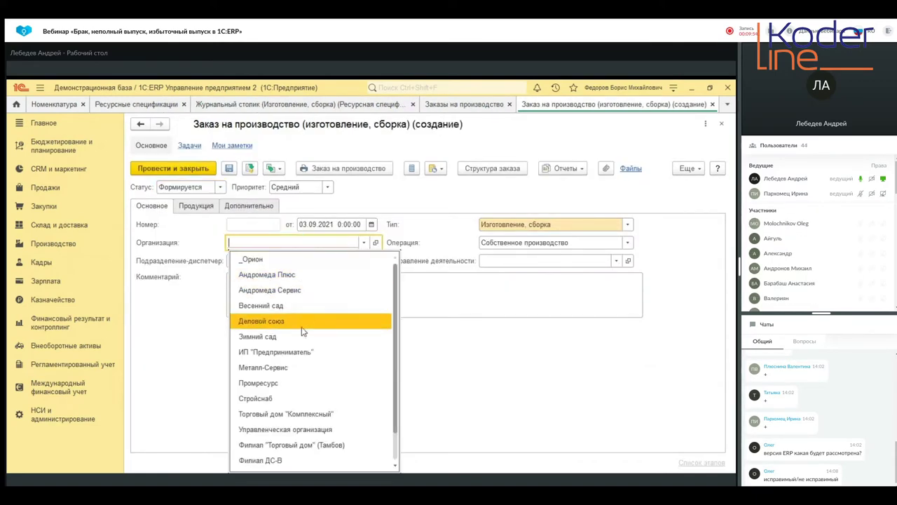
left_click(308, 259)
left_click(311, 260)
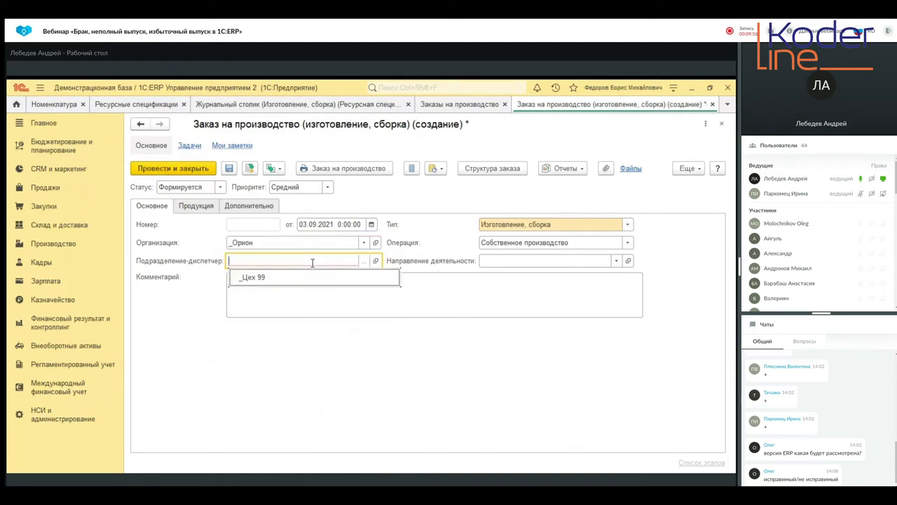
left_click(308, 274)
- Add Журнальный столик to the order's products with quantity 1
left_click(206, 206)
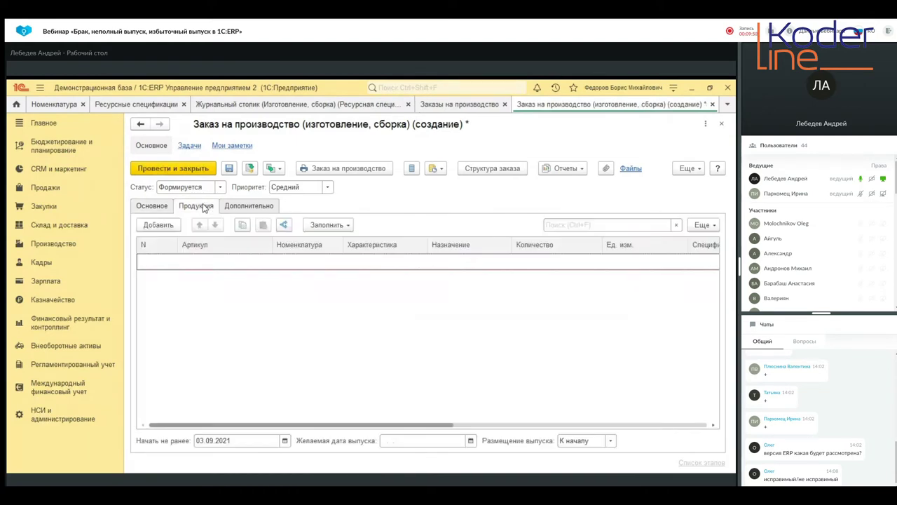
double_click(322, 261)
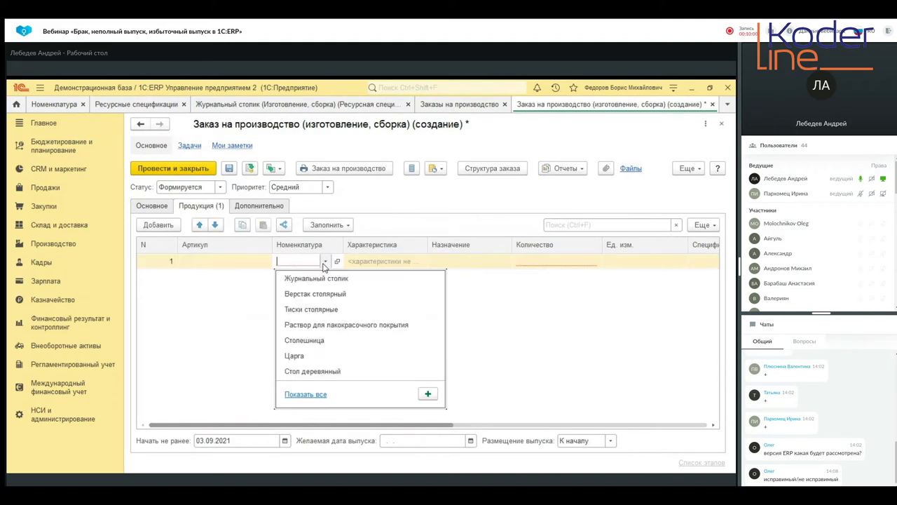
left_click(315, 281)
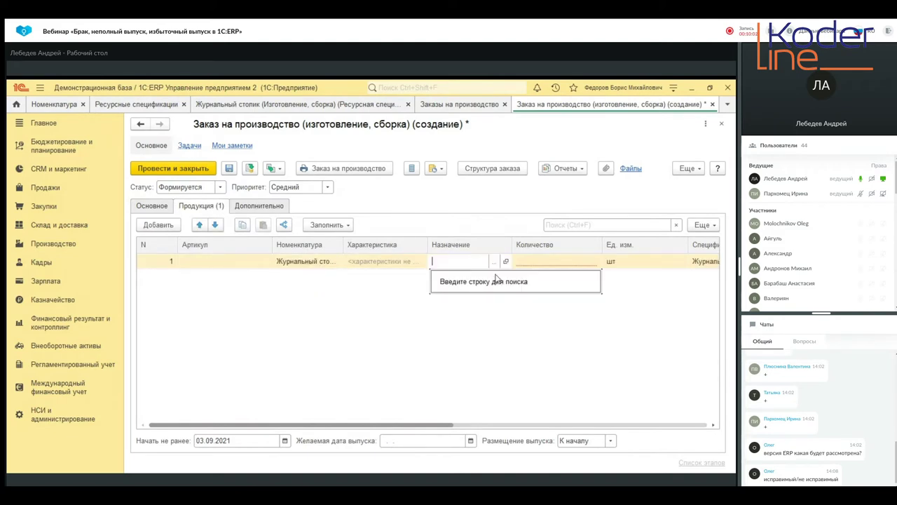
left_click(544, 262)
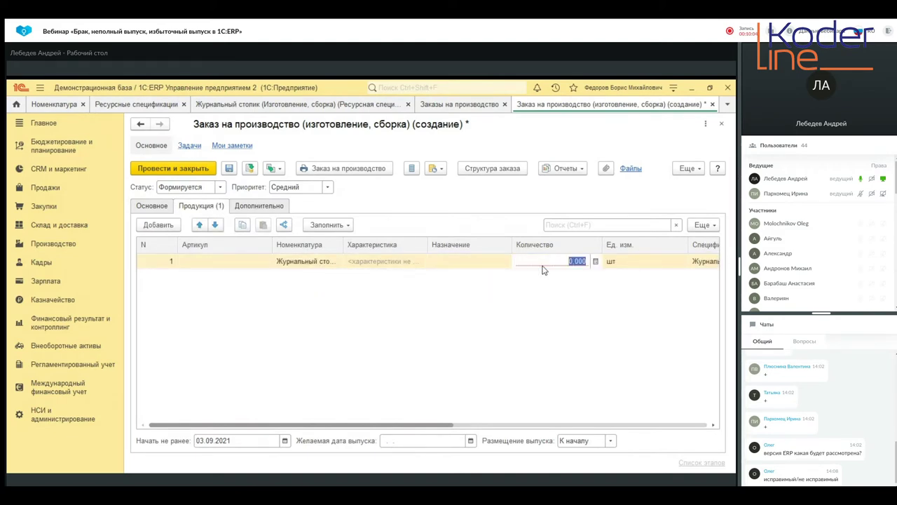
type("1")
key("Tab")
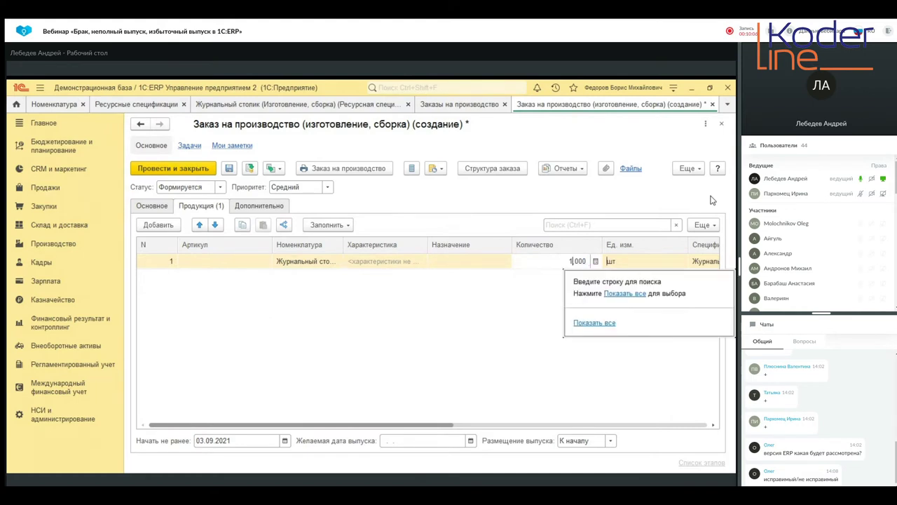
left_click(516, 305)
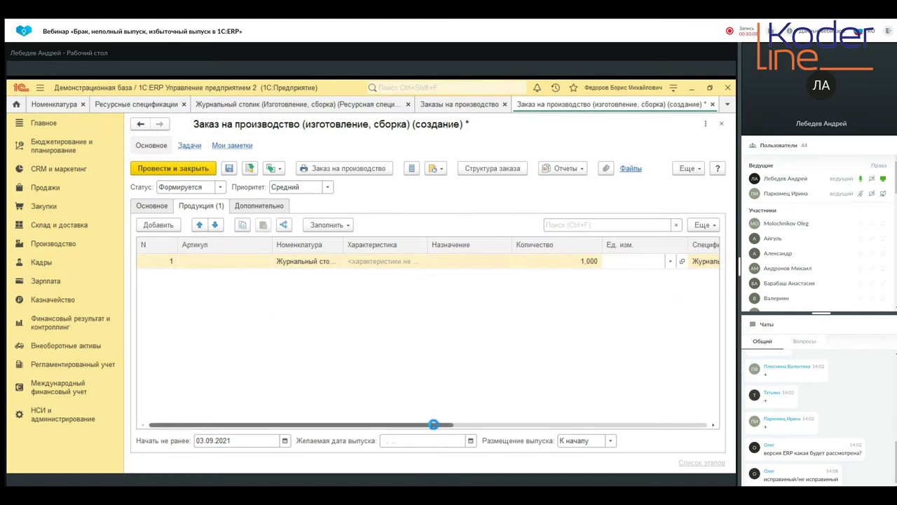
- Set the product's recipient to Основной склад, change the order status to К производству, and post and close the order
left_click_drag(435, 429, 666, 425)
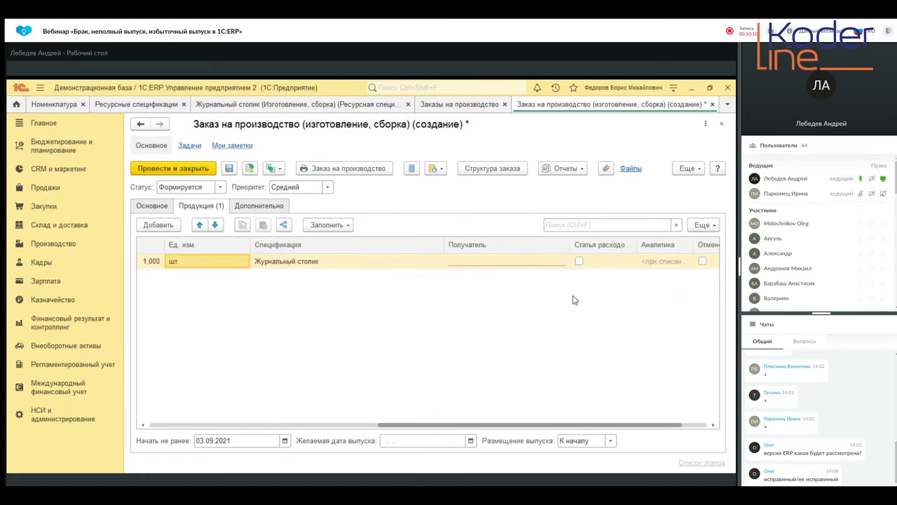
left_click(519, 265)
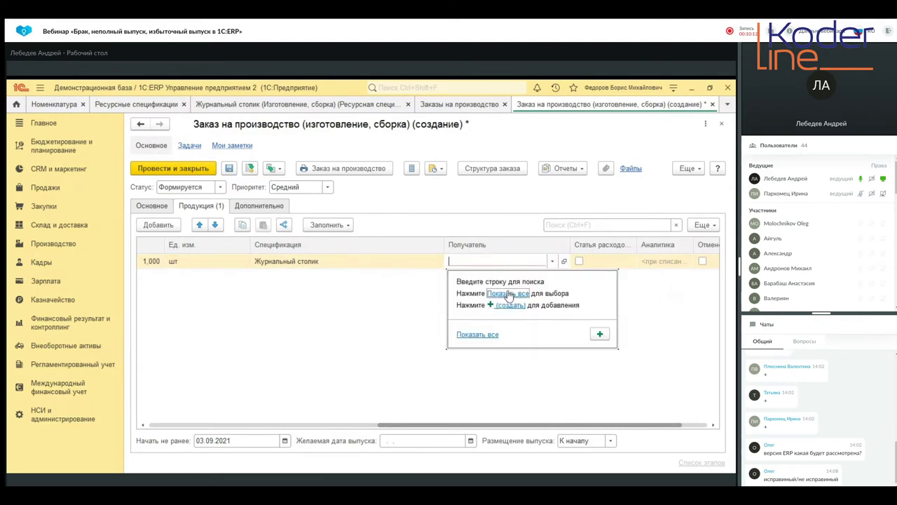
left_click(508, 292)
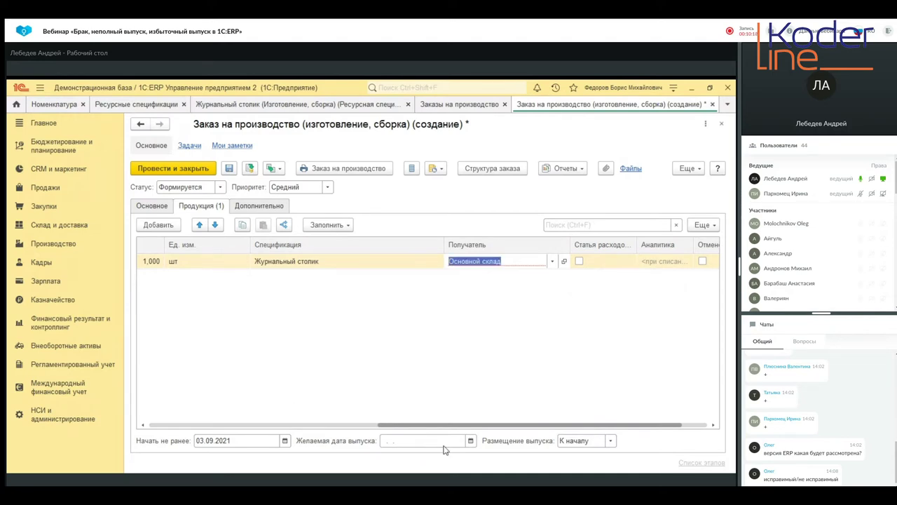
left_click(464, 351)
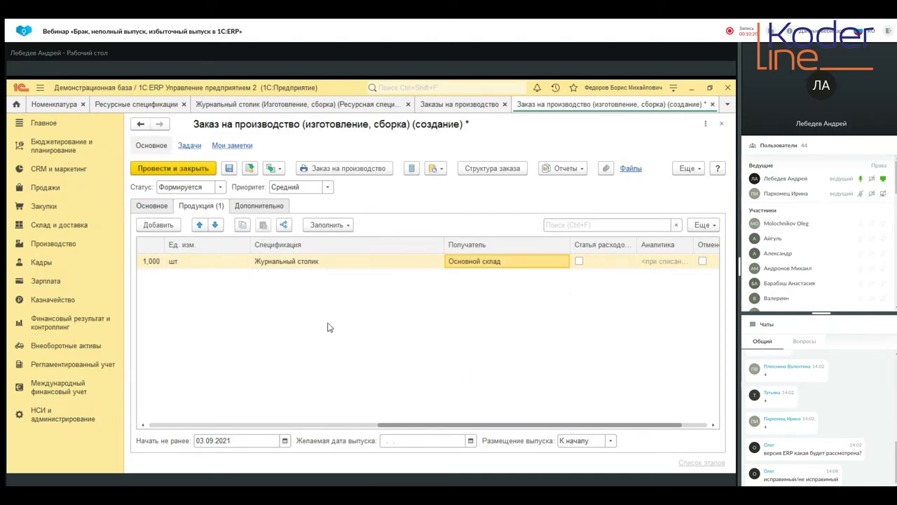
left_click(219, 187)
left_click(209, 220)
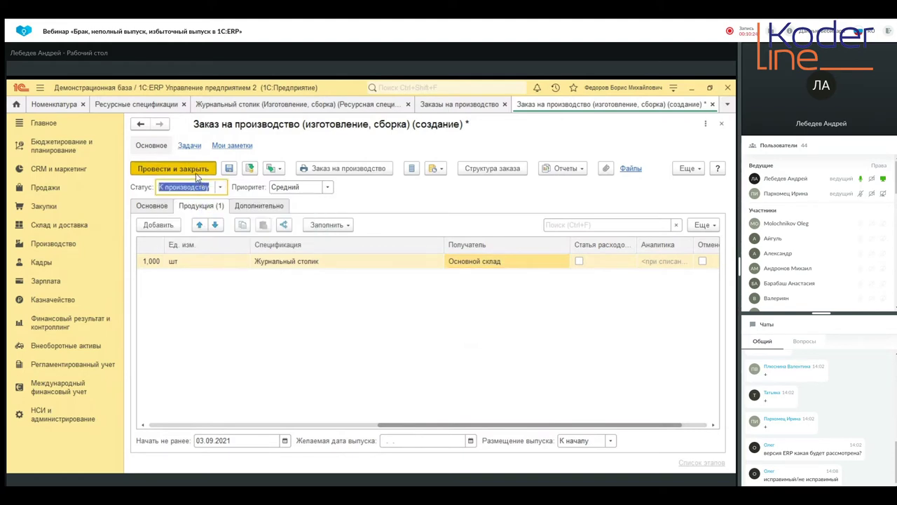
left_click(191, 168)
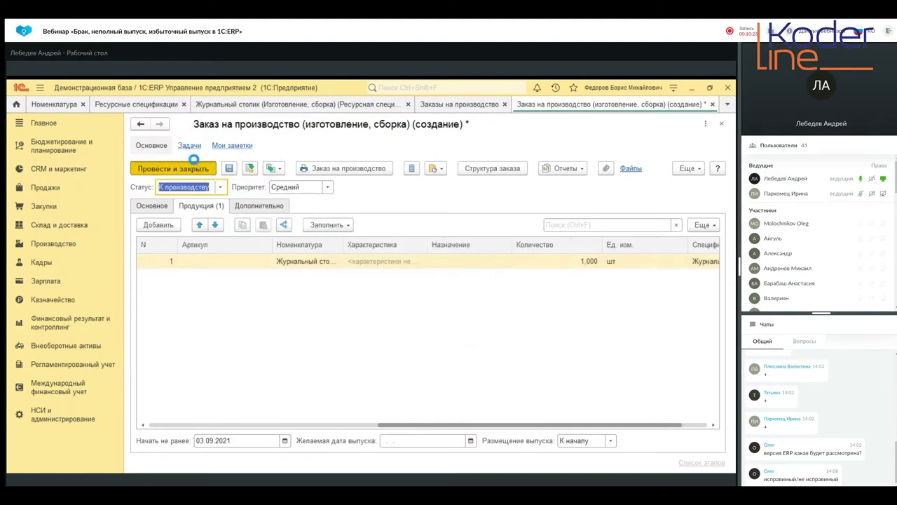
- Open the production order queue management in the production section and filter the list by the new order's number
left_click(70, 246)
left_click(228, 264)
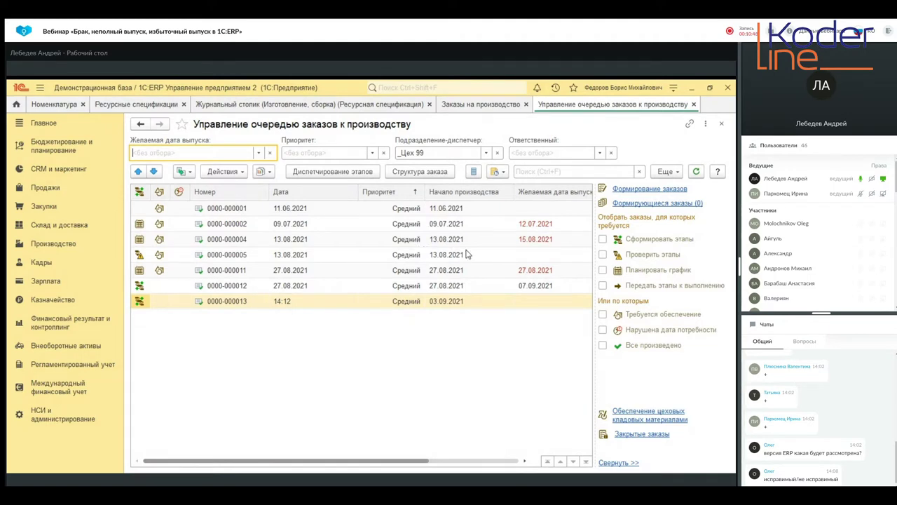
left_click(669, 172)
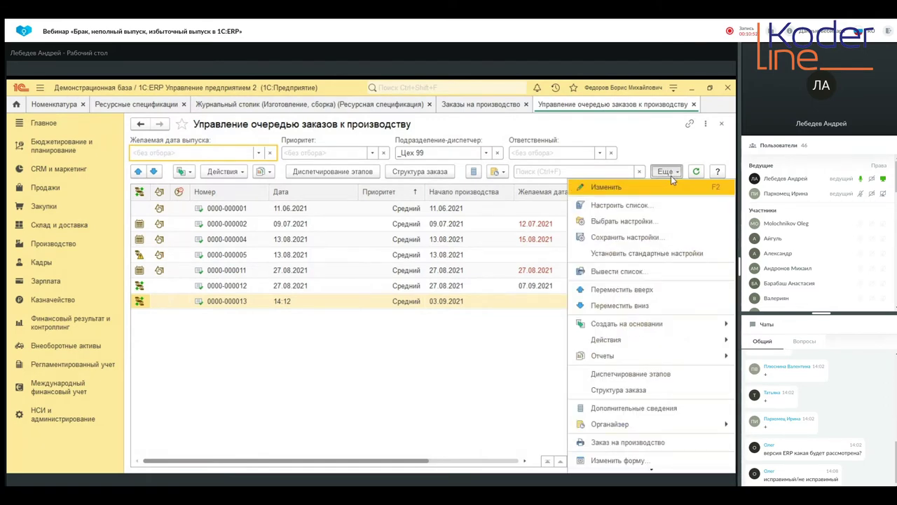
left_click(555, 171)
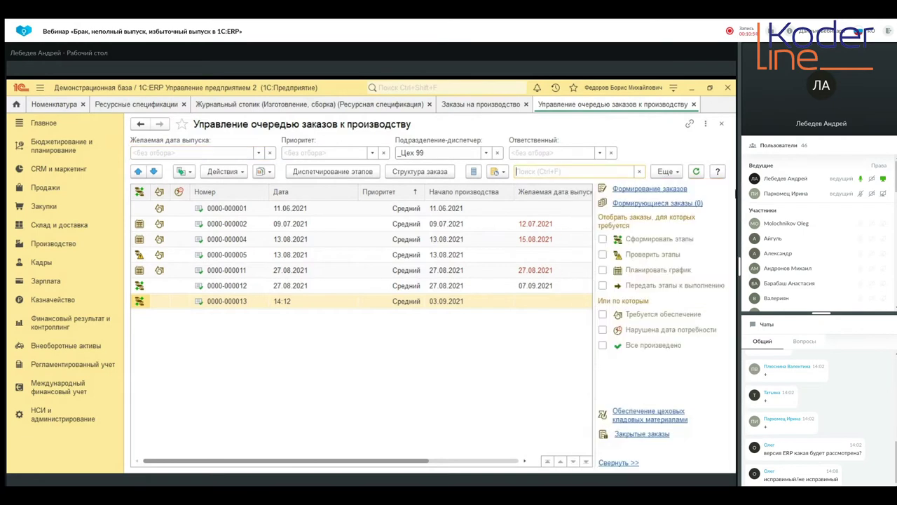
type("13")
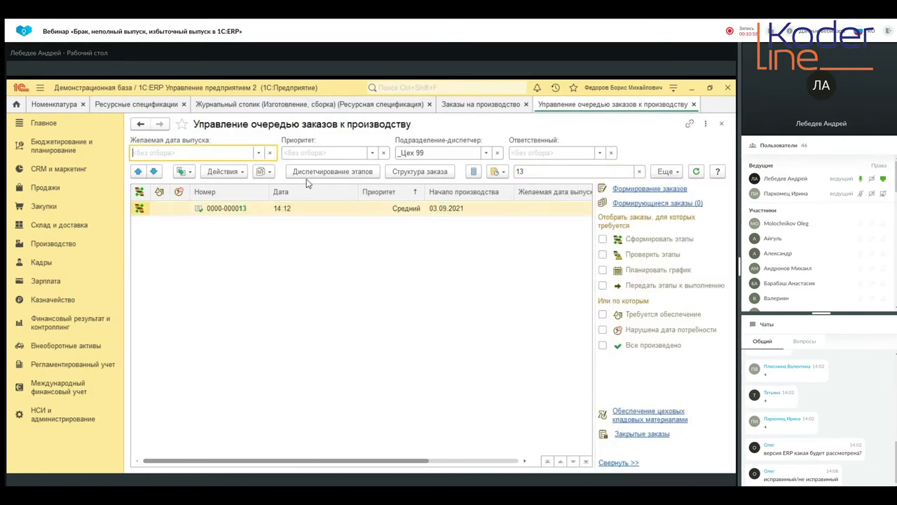
- Generate the production stages for the filtered order
left_click(295, 215)
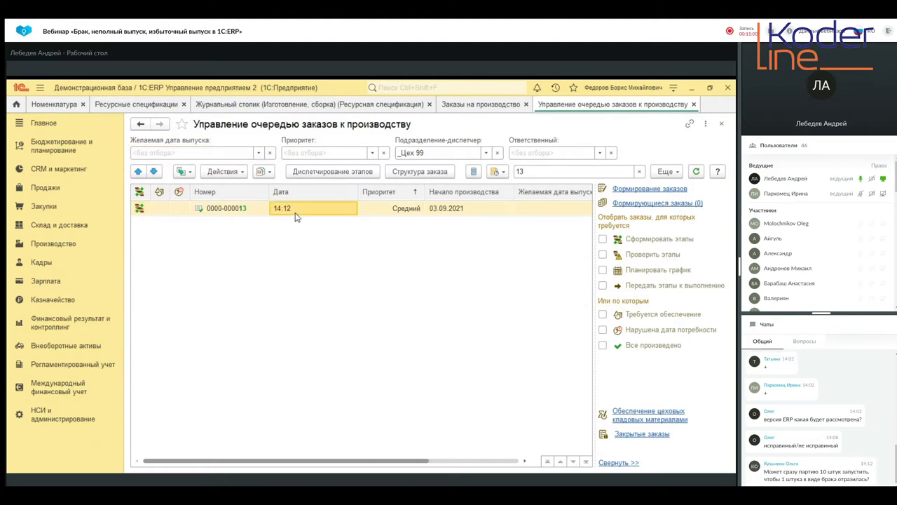
right_click(295, 217)
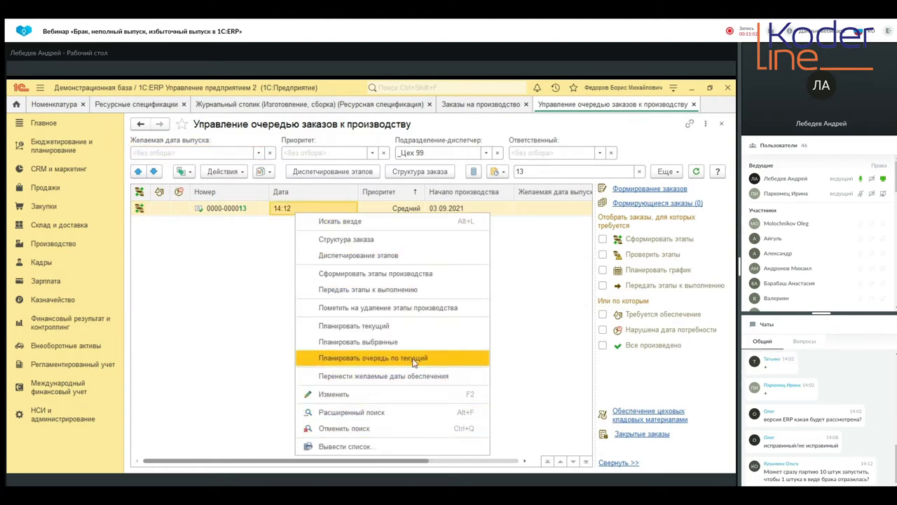
left_click(418, 274)
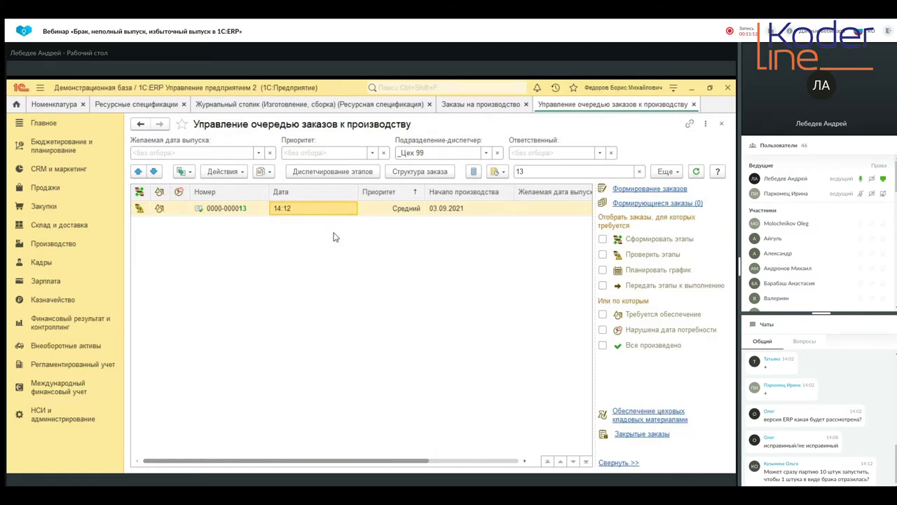
- Open the order's Основной этап through stage dispatching and review its output and material supply quantities
left_click(341, 173)
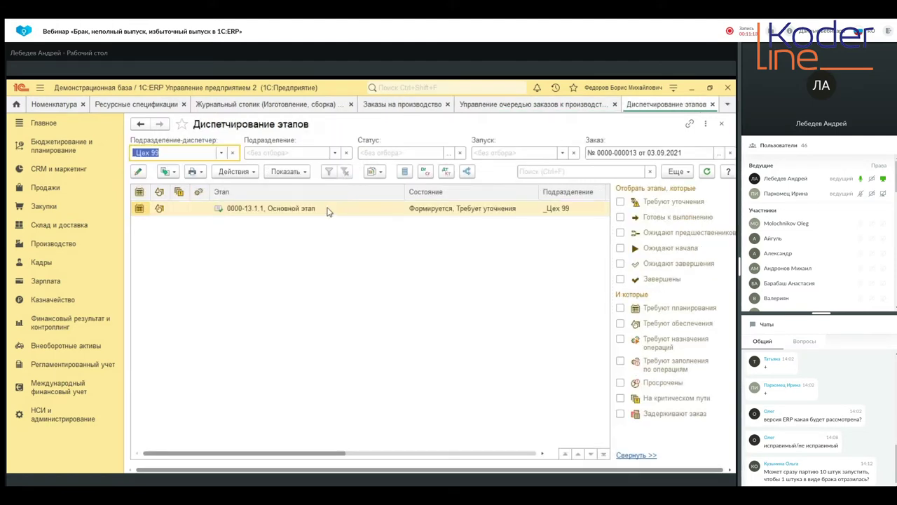
left_click(328, 210)
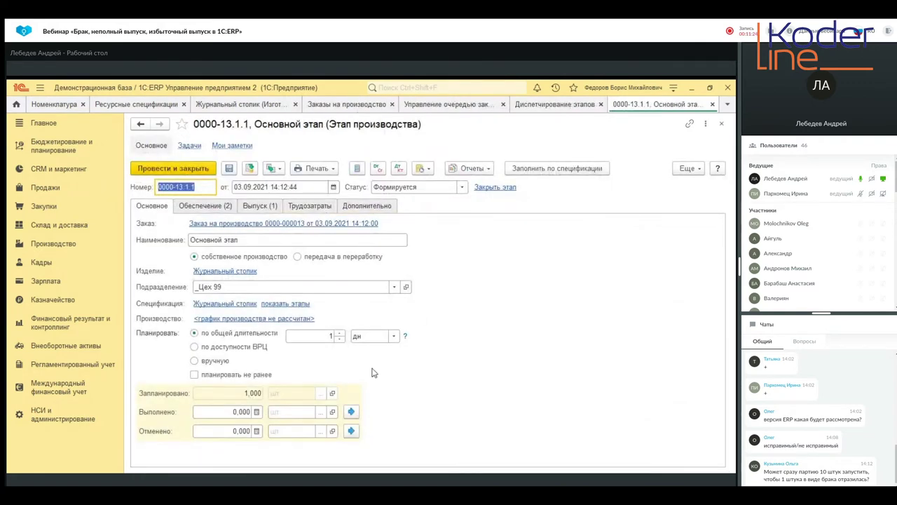
left_click(265, 208)
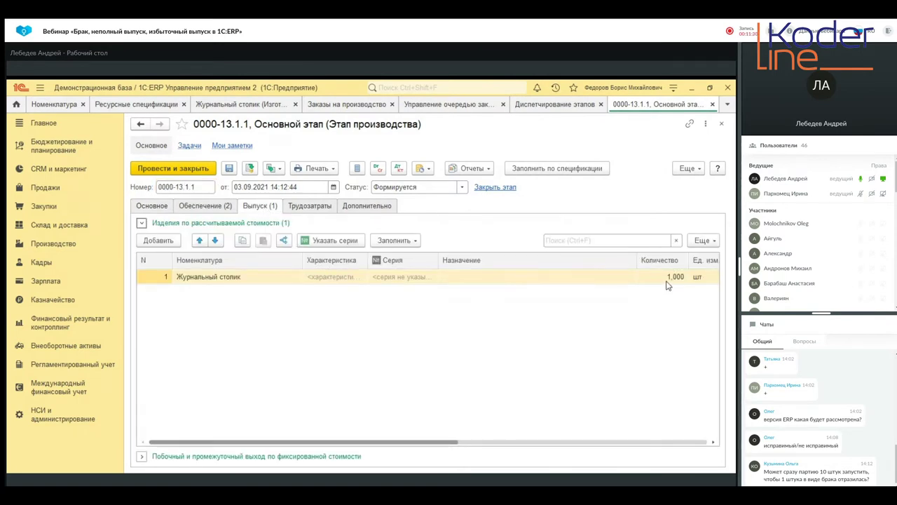
left_click(216, 207)
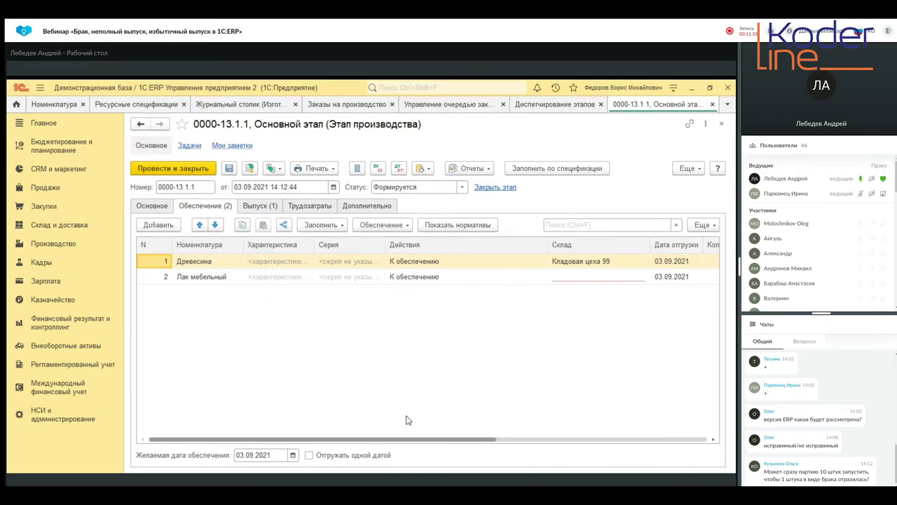
left_click_drag(382, 442, 522, 437)
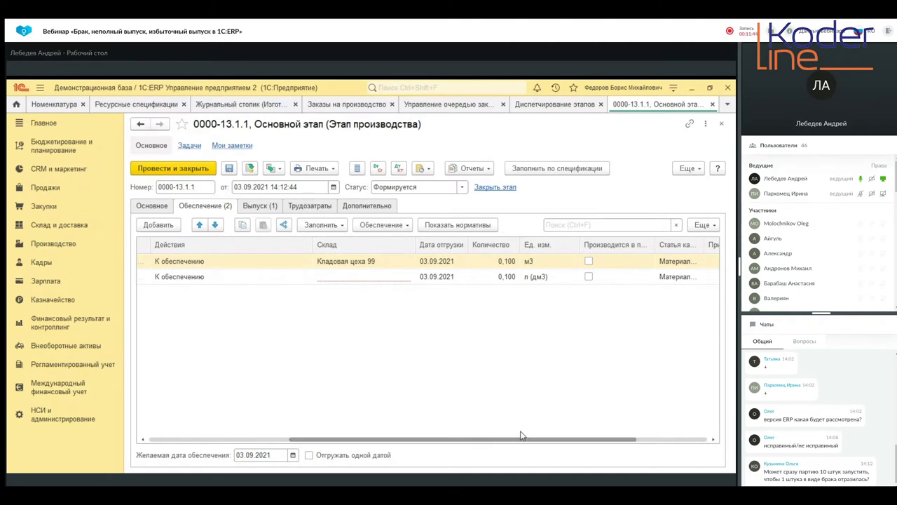
- Open the Журнальный столик specification from the stage, check its defect percentage, and close the specification, the stage and stage dispatching
left_click(150, 207)
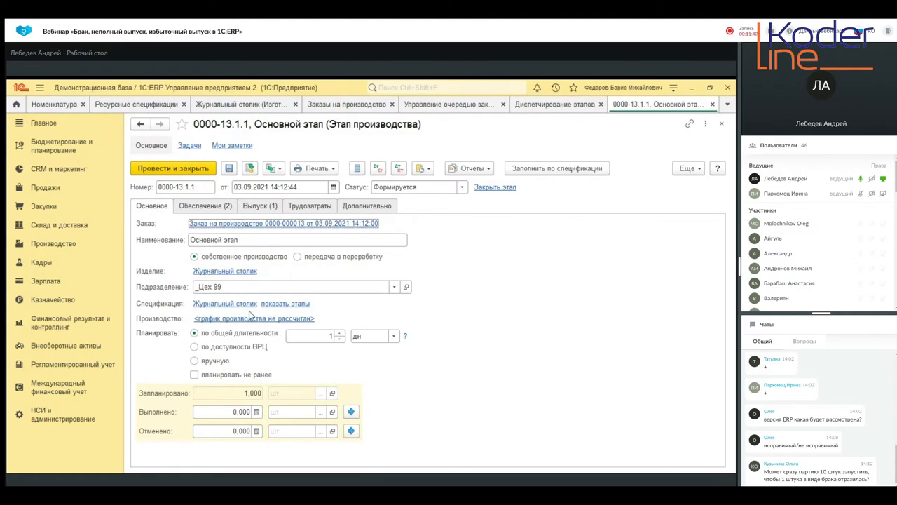
left_click(245, 304)
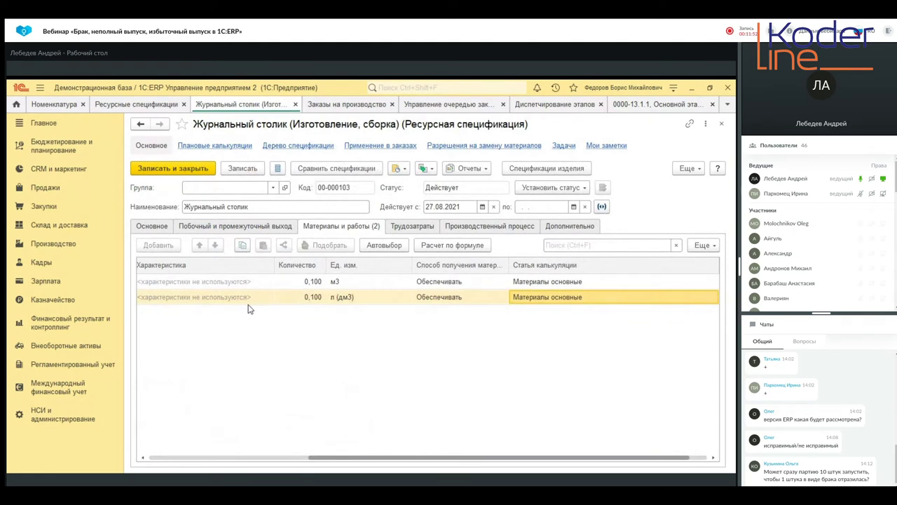
left_click(151, 227)
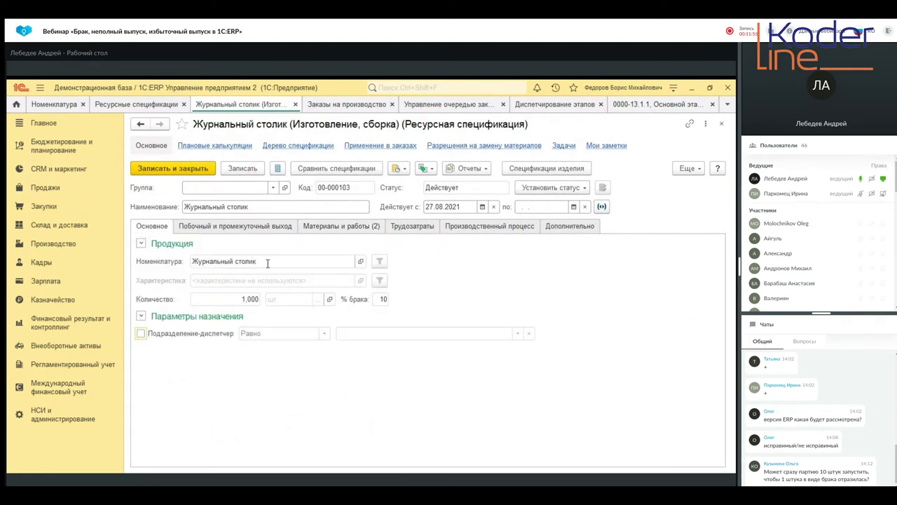
left_click(195, 168)
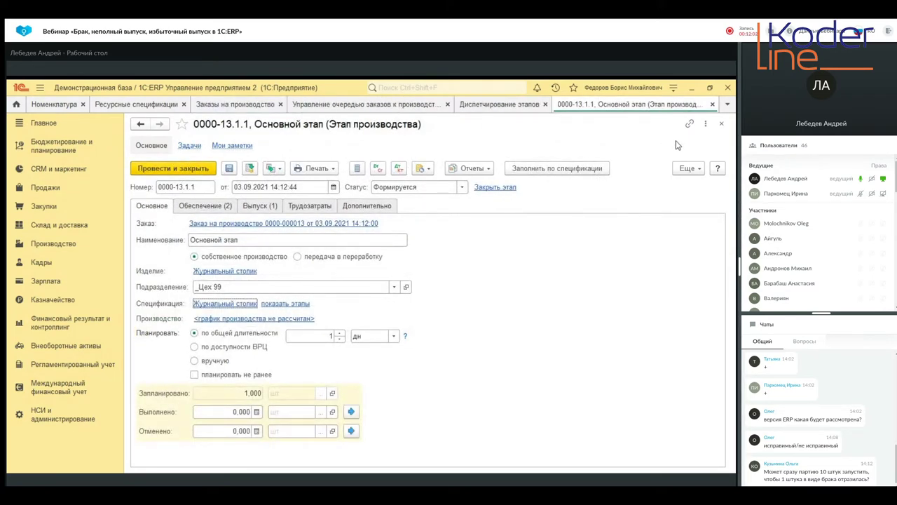
left_click(713, 104)
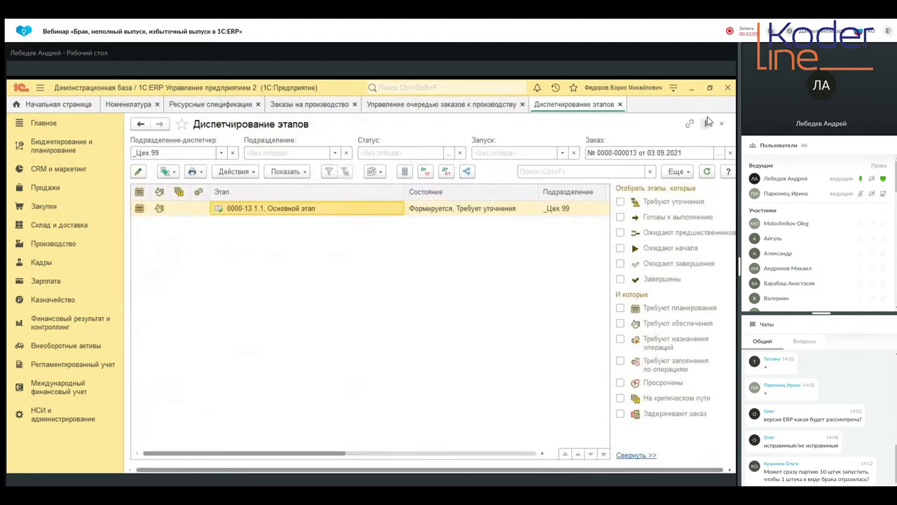
right_click(326, 211)
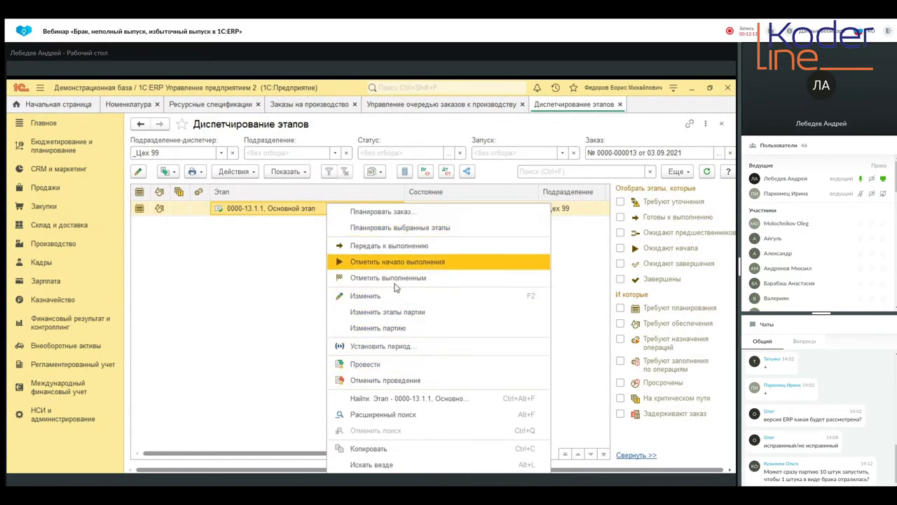
left_click(240, 250)
left_click(619, 103)
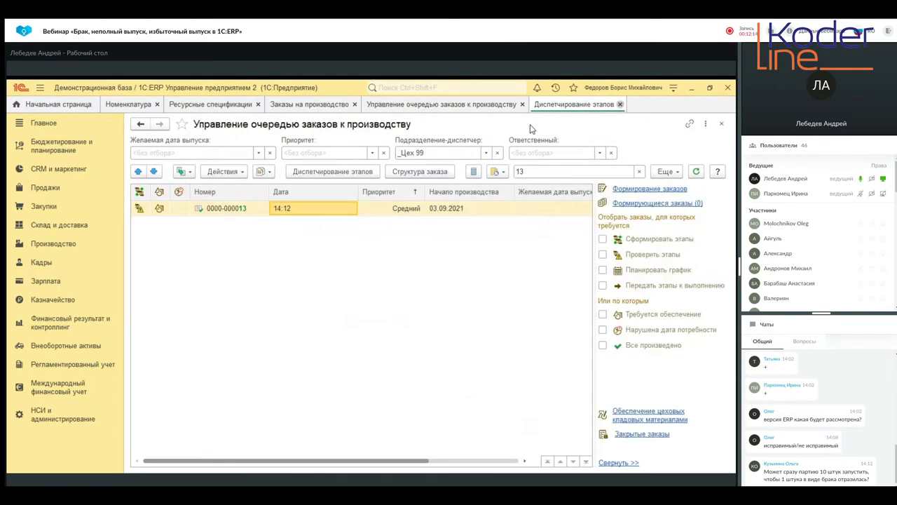
- Open the production order from the queue, check the defect percentage in its product line's specification, and close both
double_click(335, 211)
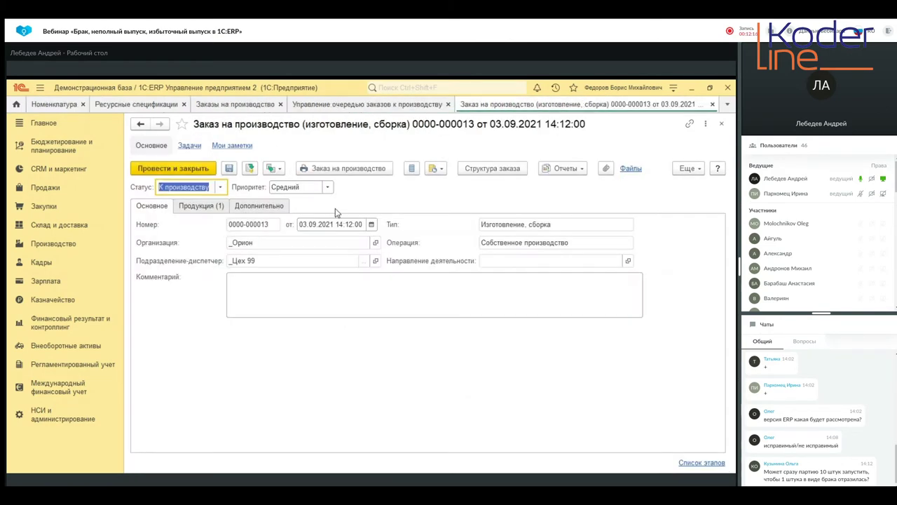
left_click(208, 206)
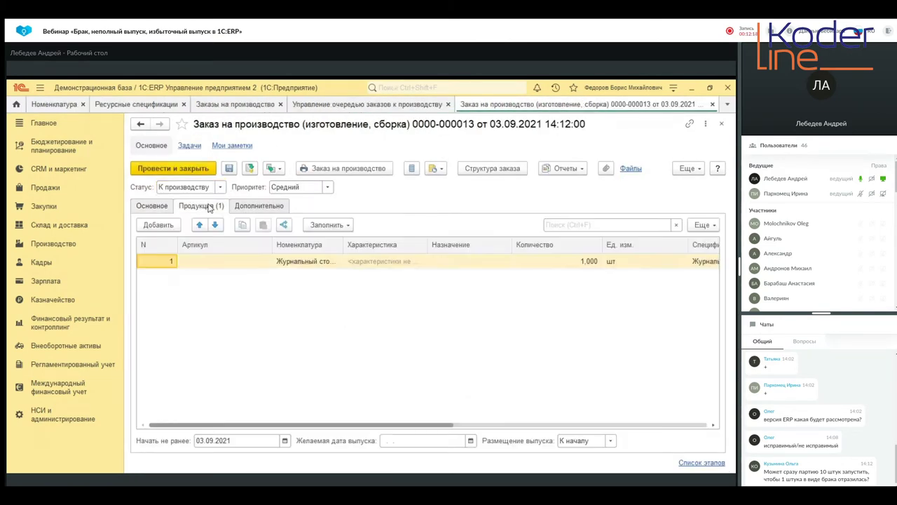
double_click(330, 261)
double_click(699, 260)
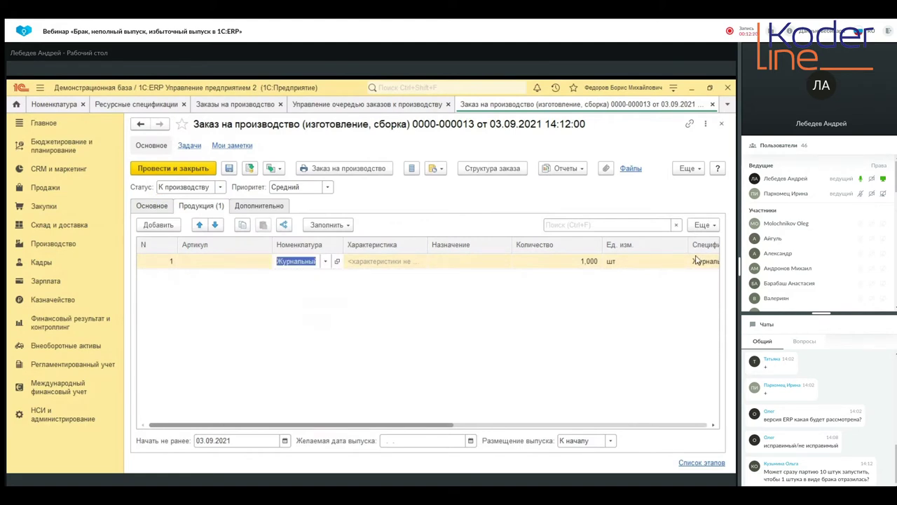
left_click(712, 260)
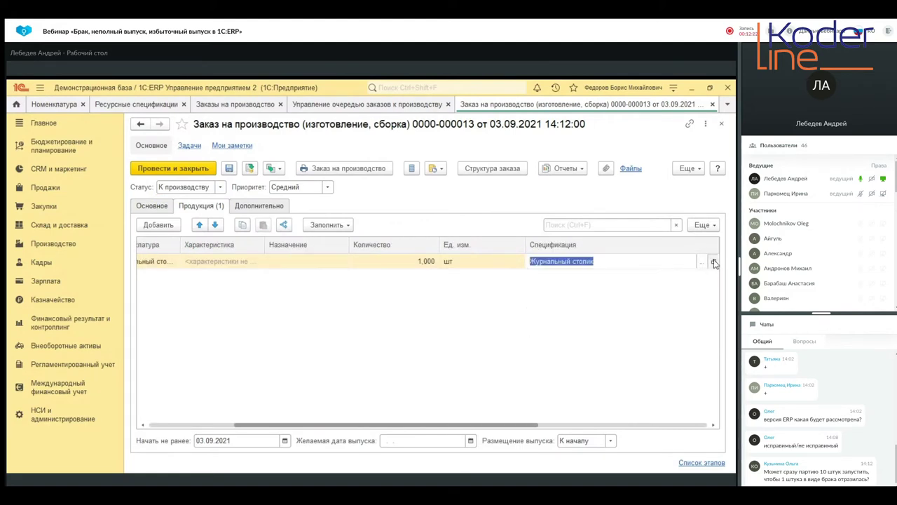
left_click(713, 260)
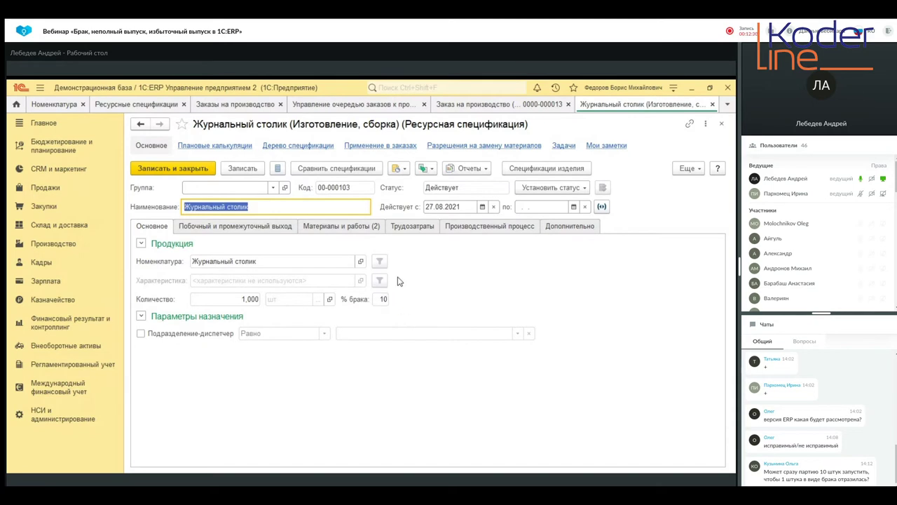
left_click(199, 171)
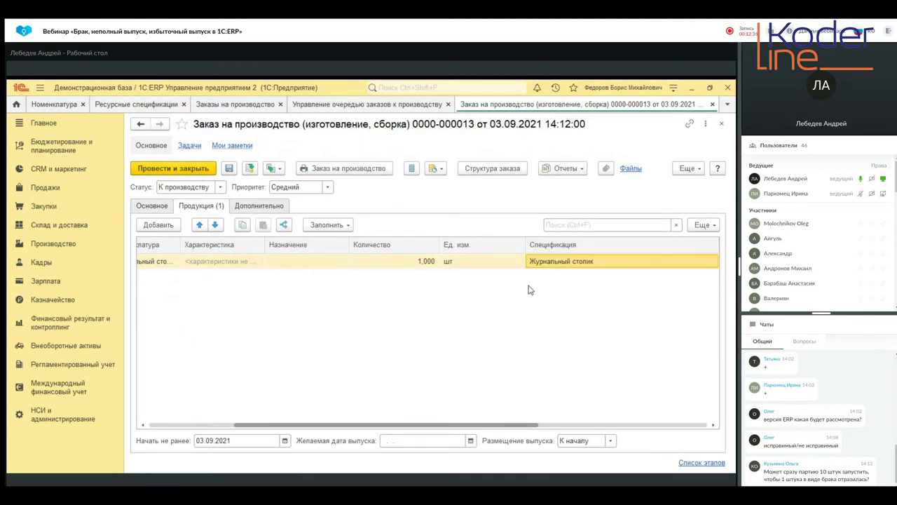
left_click(712, 104)
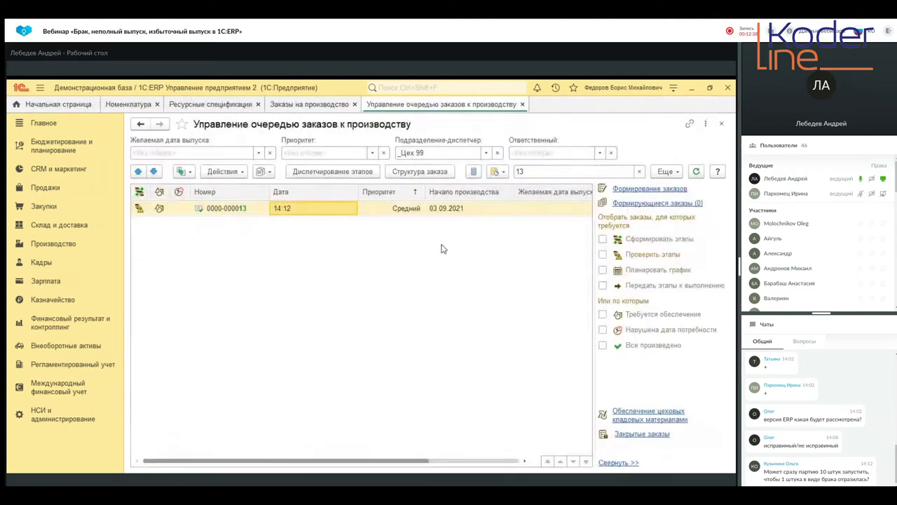
- Mark the order's production stages for deletion and generate them again
right_click(328, 206)
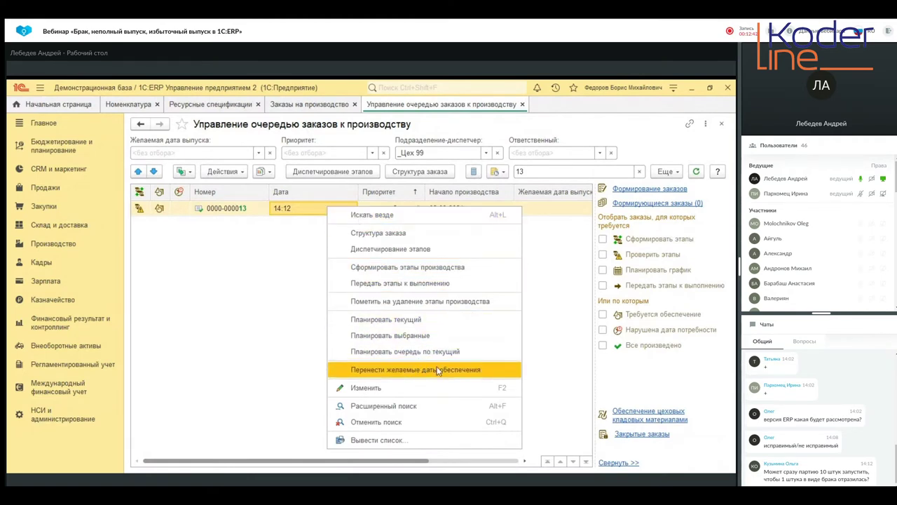
left_click(418, 301)
left_click(423, 306)
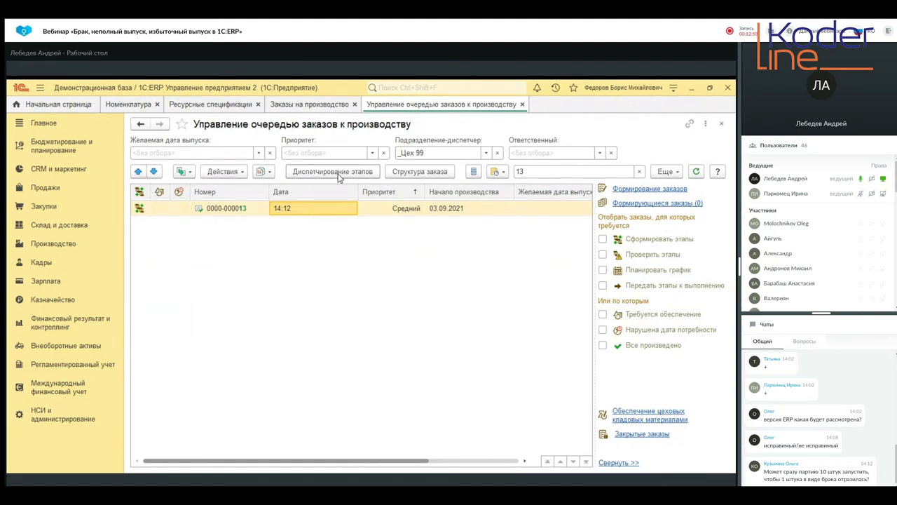
left_click(239, 173)
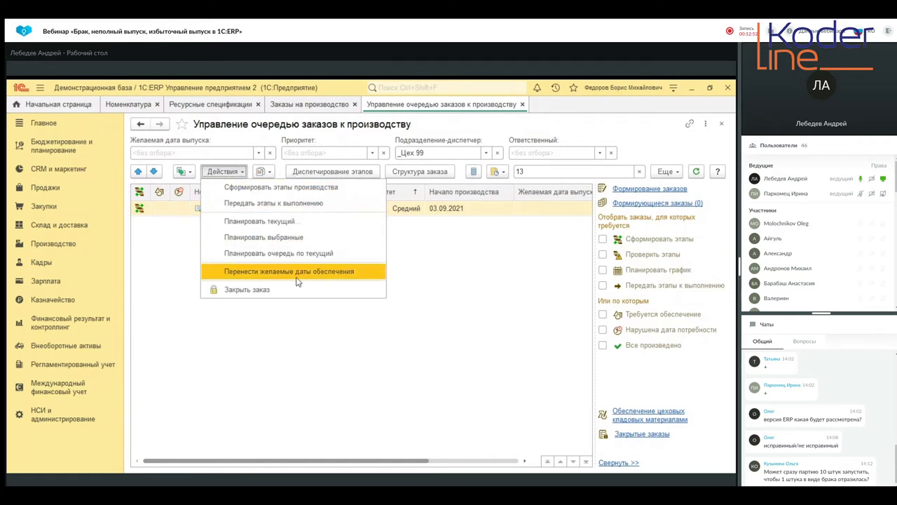
left_click(316, 192)
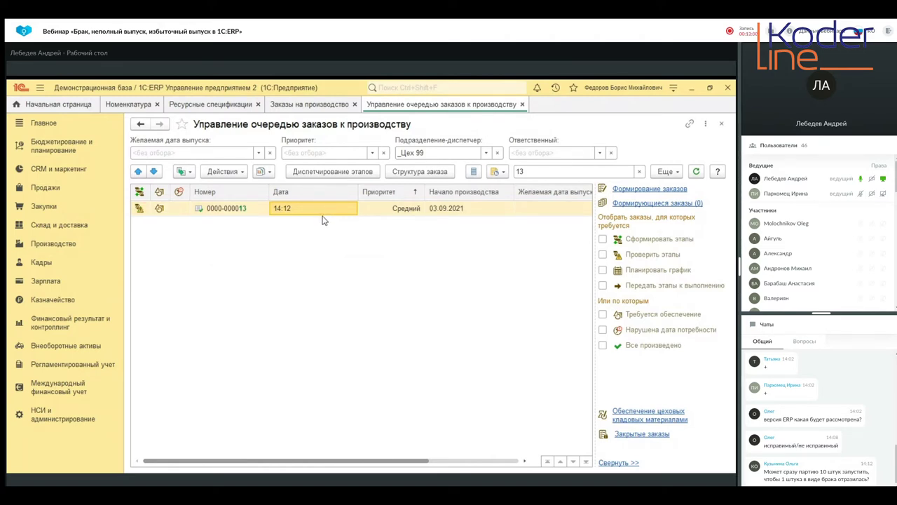
- Open the regenerated Основной этап through stage dispatching, review its material supply quantities, and close the stage
left_click(326, 173)
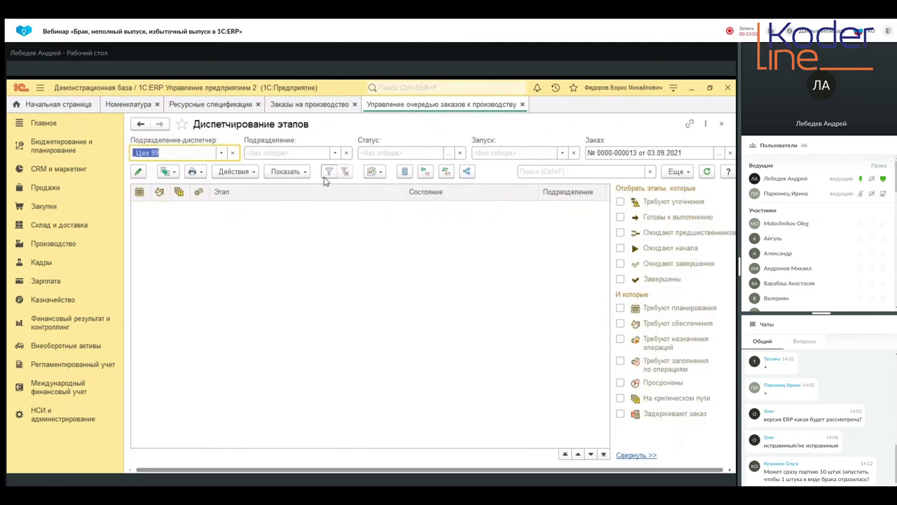
left_click(322, 207)
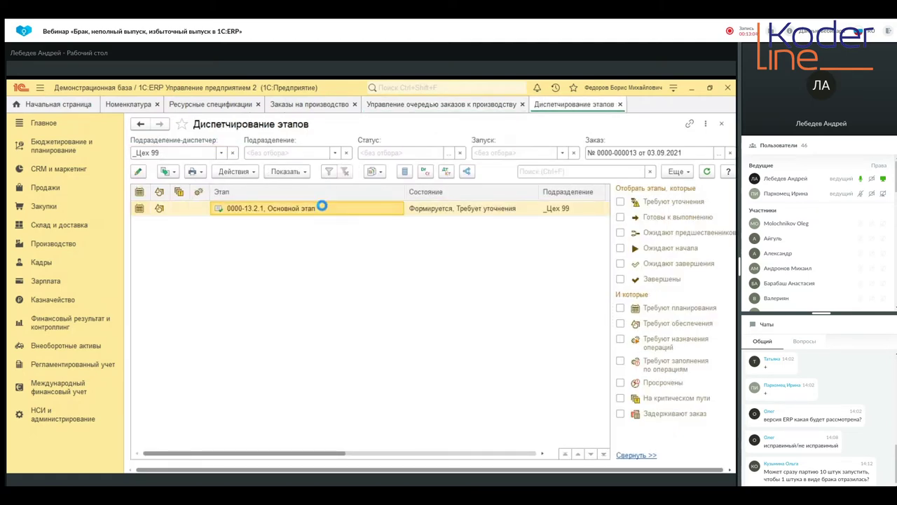
double_click(322, 207)
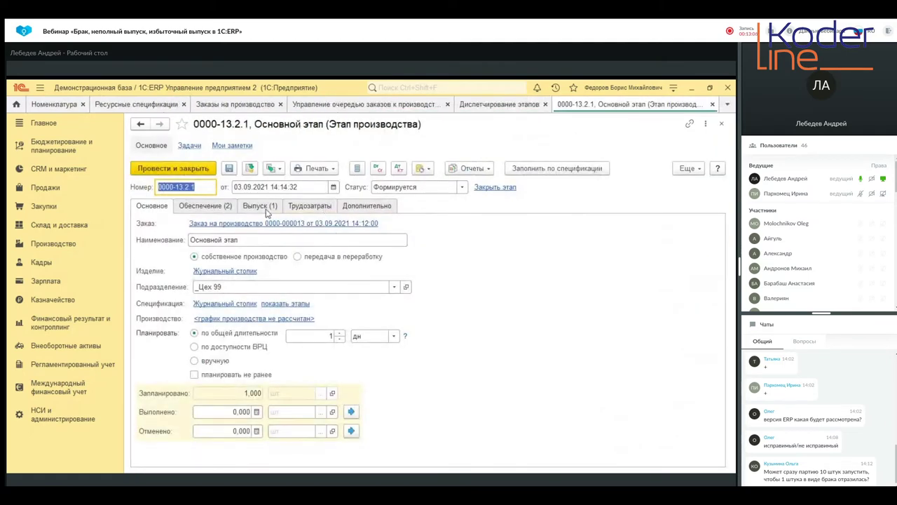
left_click(217, 207)
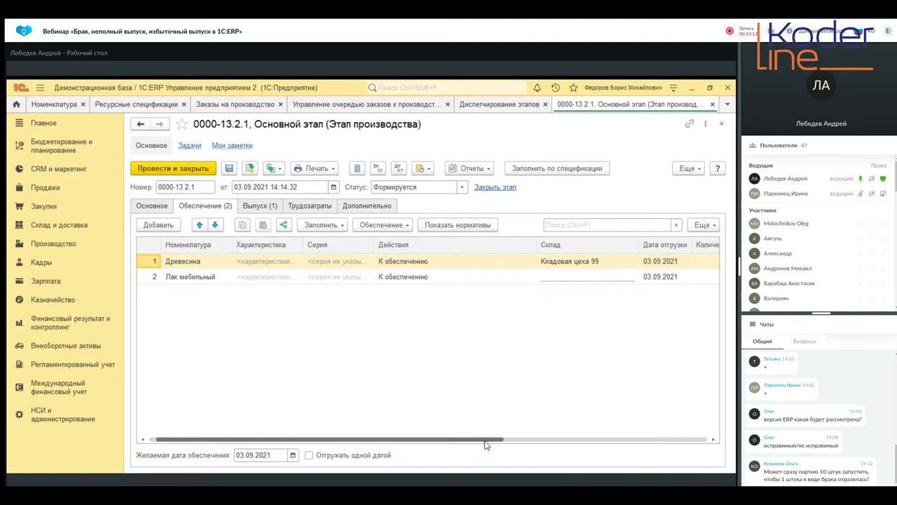
left_click_drag(483, 439, 611, 439)
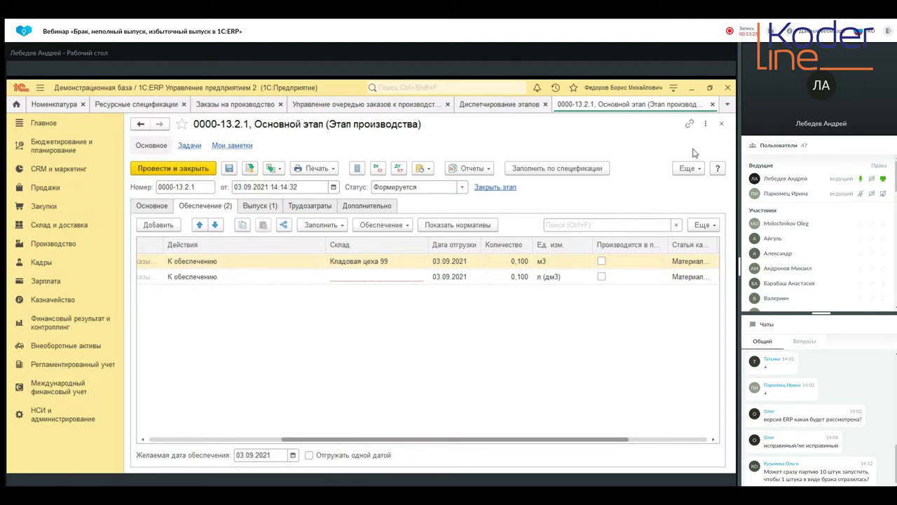
left_click(713, 105)
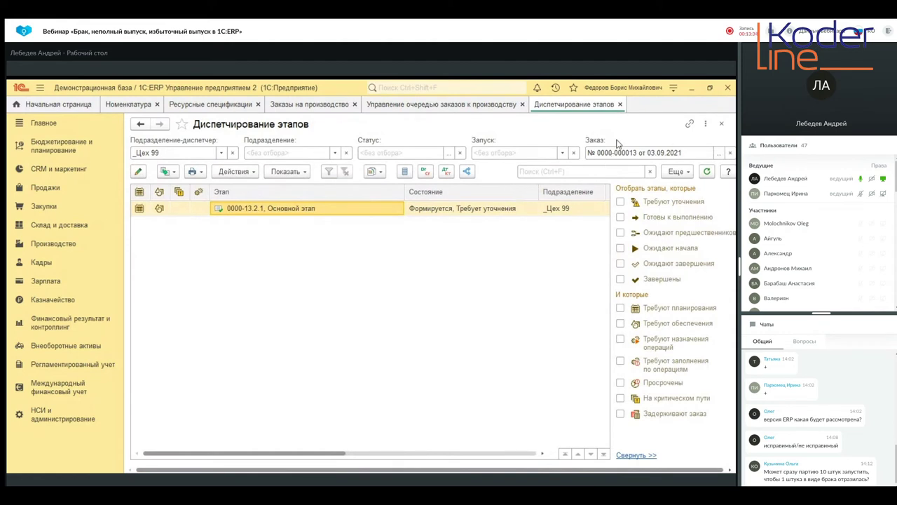
- Return to the order queue and mark all production stages of the order for deletion
right_click(314, 211)
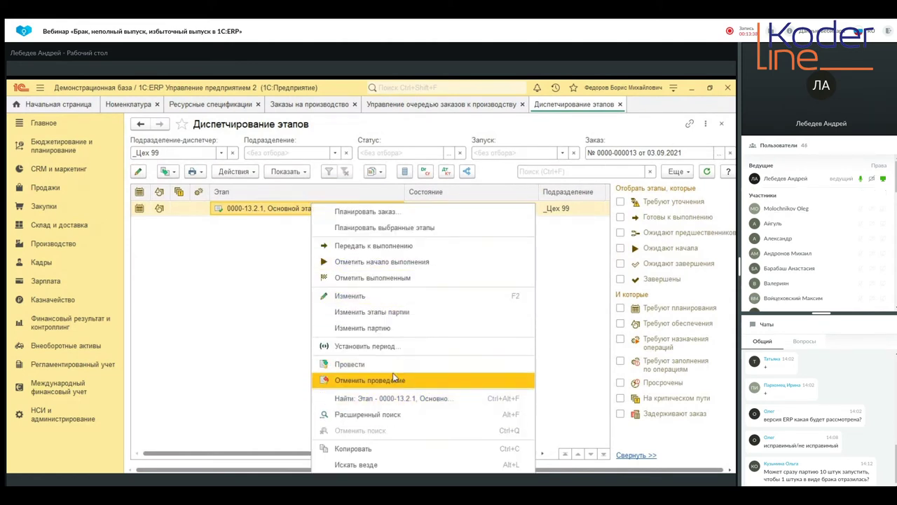
left_click(229, 321)
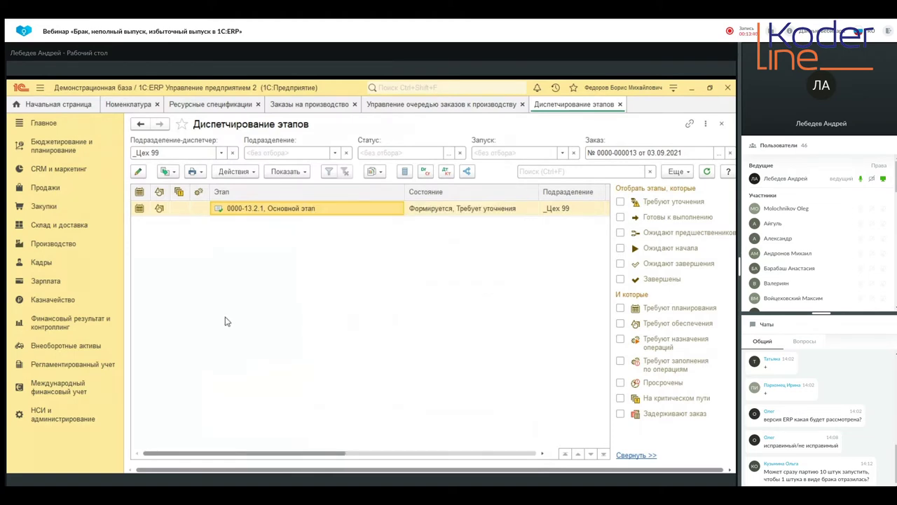
right_click(317, 213)
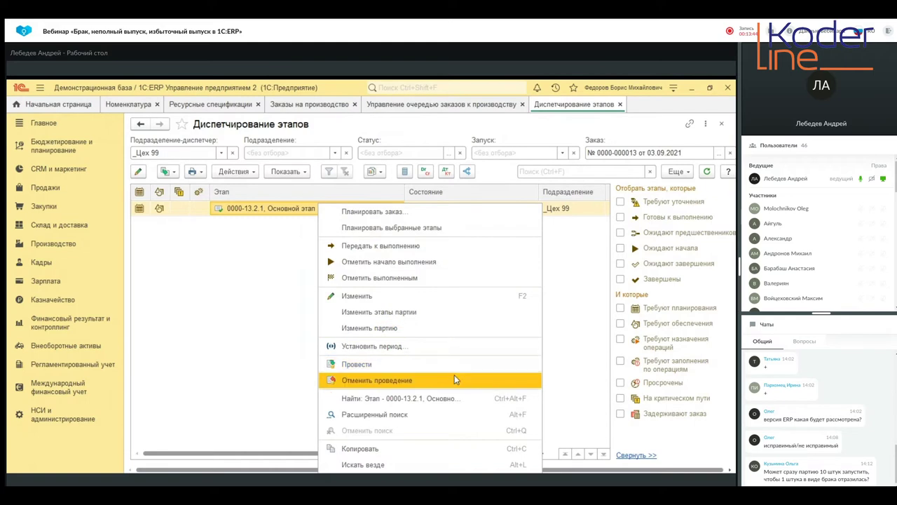
left_click(501, 107)
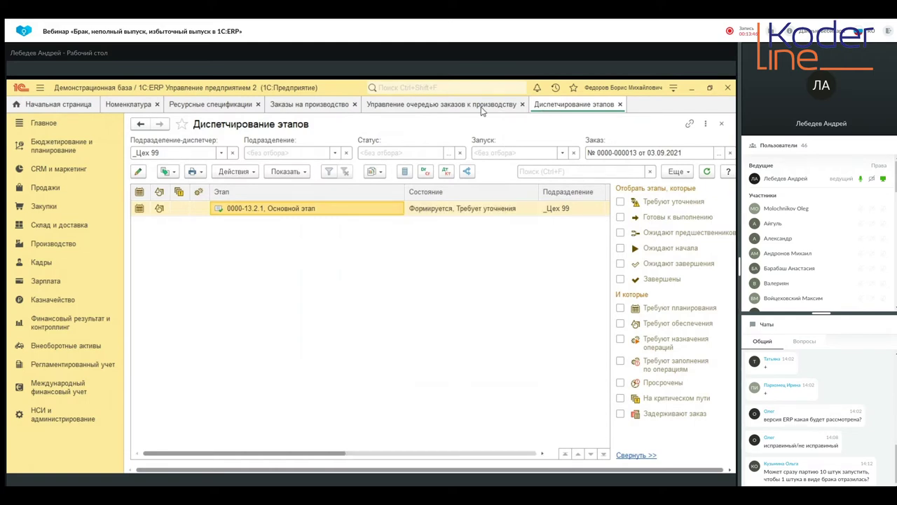
right_click(344, 204)
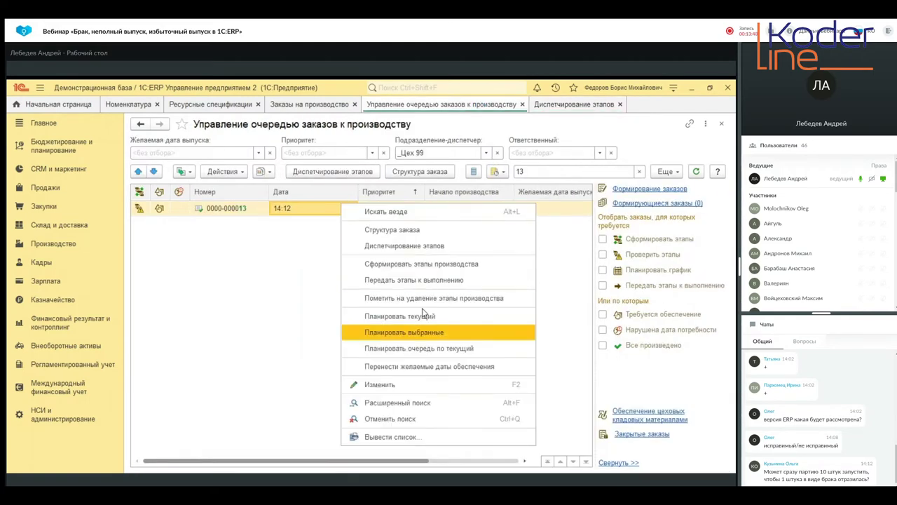
left_click(463, 310)
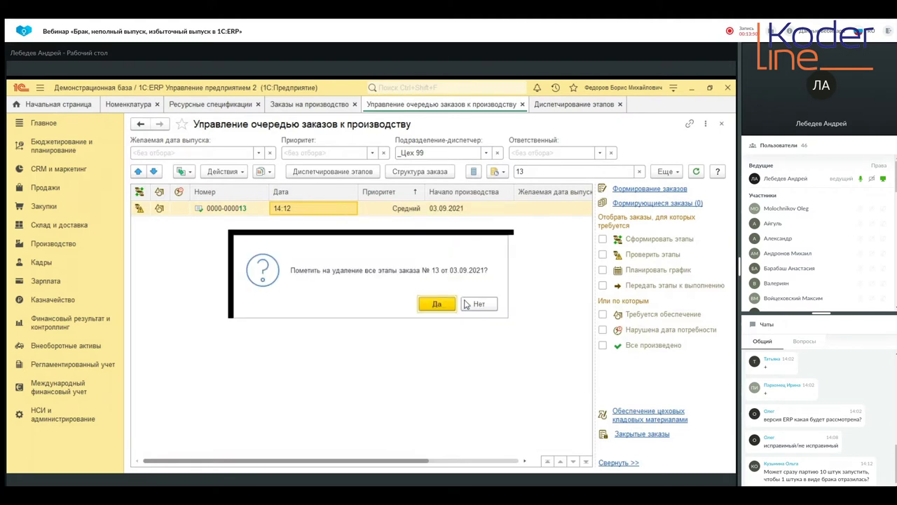
left_click(436, 305)
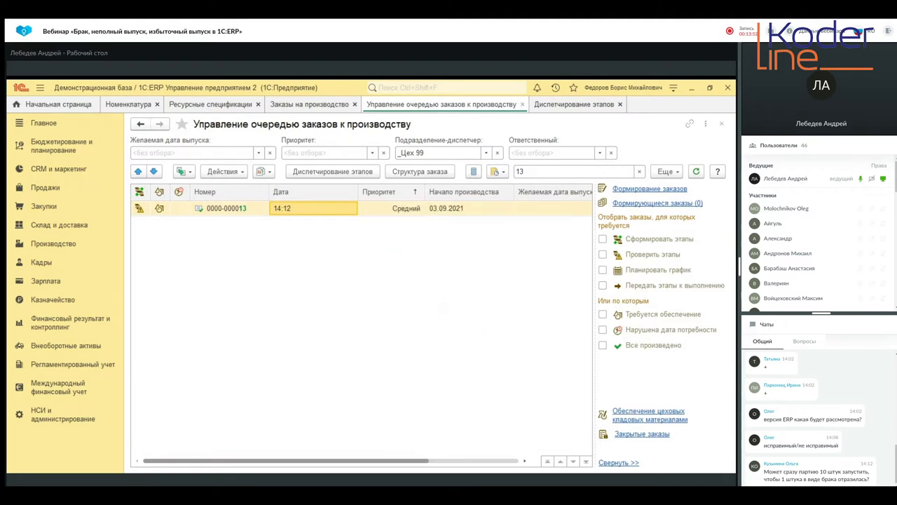
- Set the Журнальный столик quantity in the production order to 10, and post and close the order
double_click(329, 205)
left_click(202, 206)
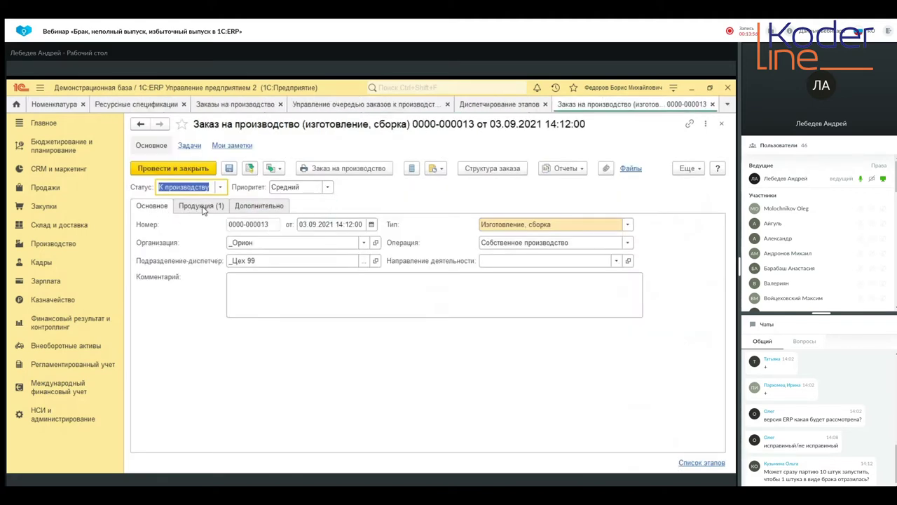
left_click(582, 264)
left_click(581, 263)
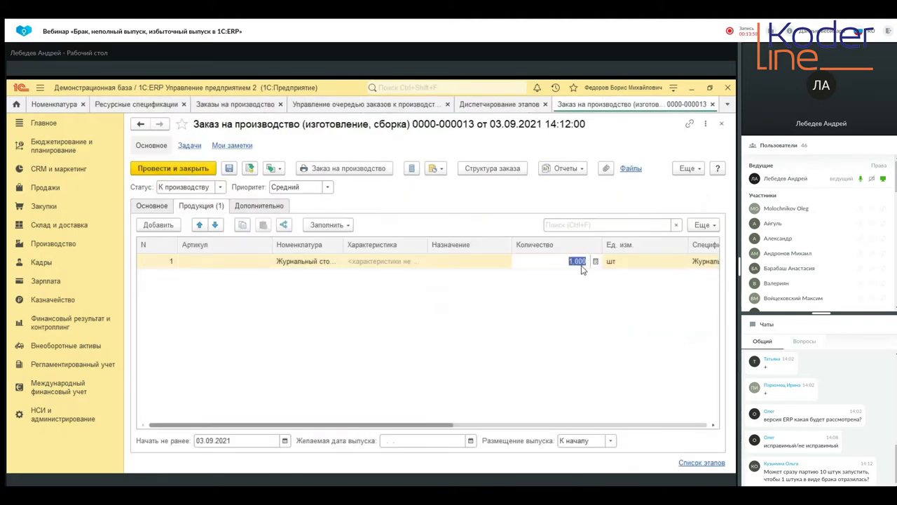
type("10")
left_click(542, 356)
left_click(179, 168)
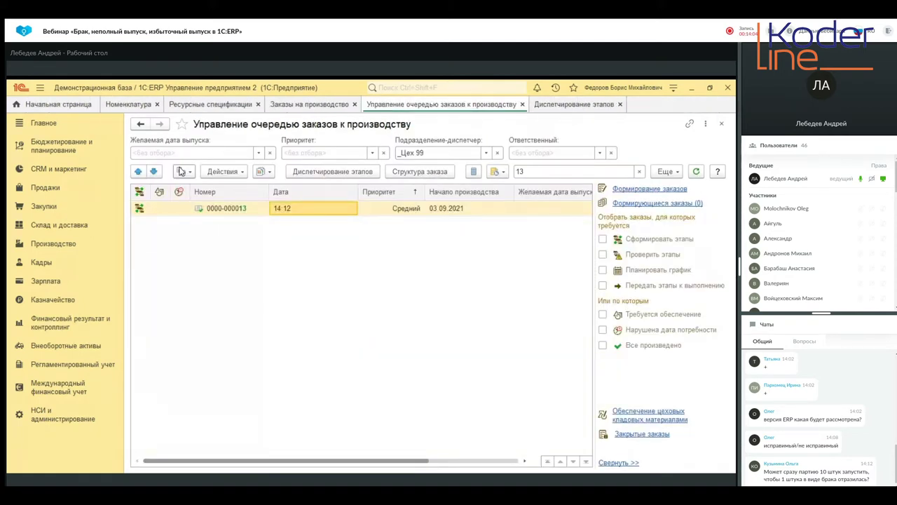
right_click(321, 212)
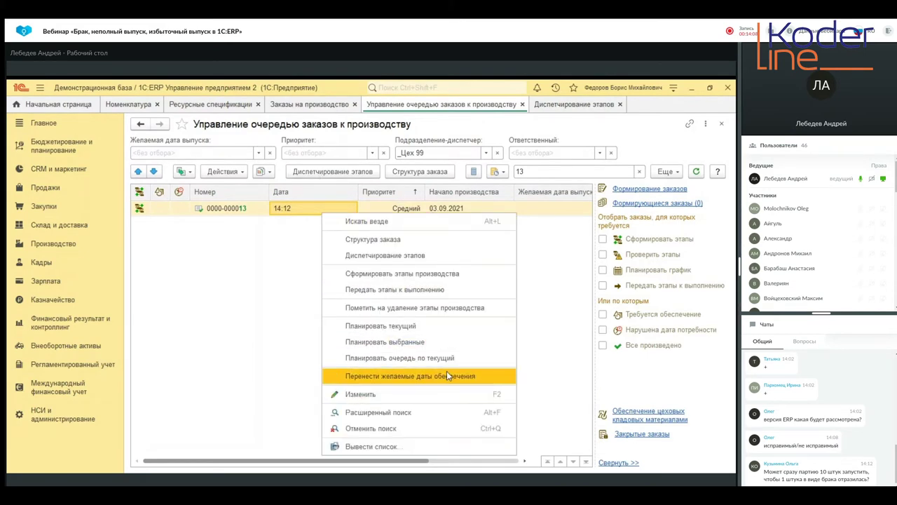
left_click(453, 280)
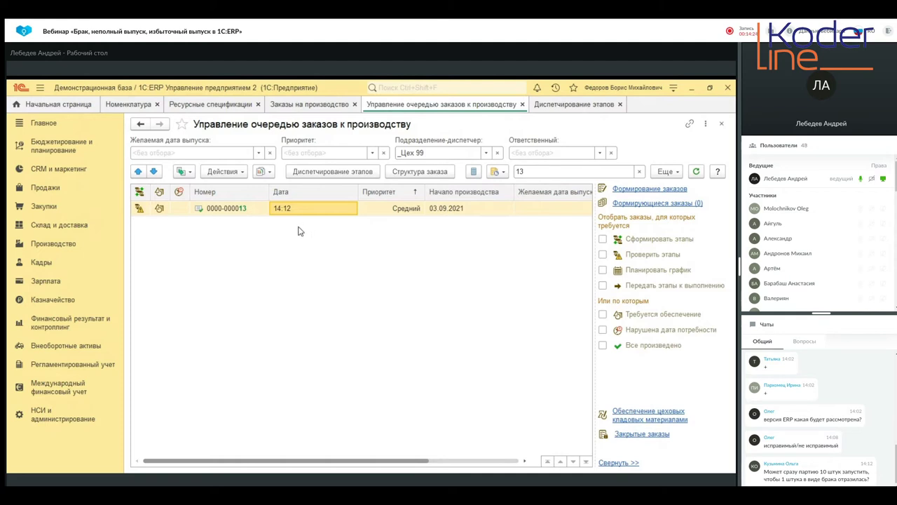
left_click(318, 172)
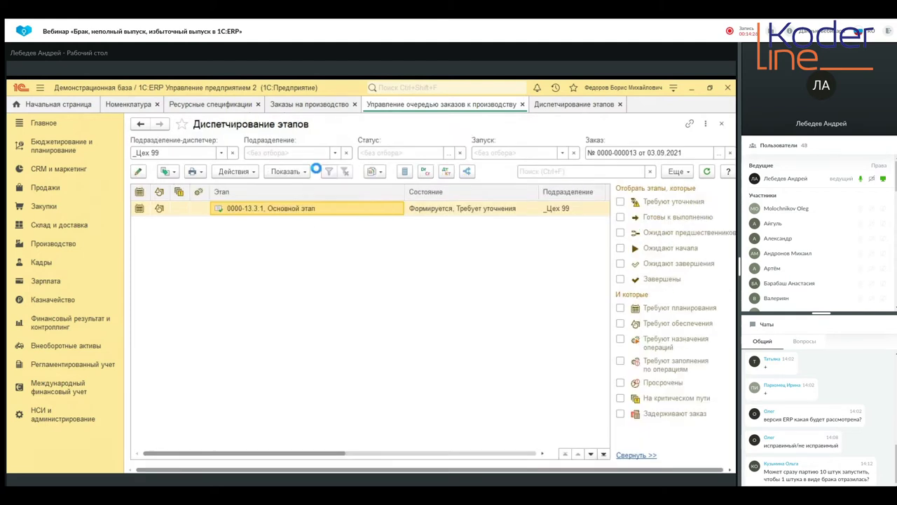
double_click(315, 208)
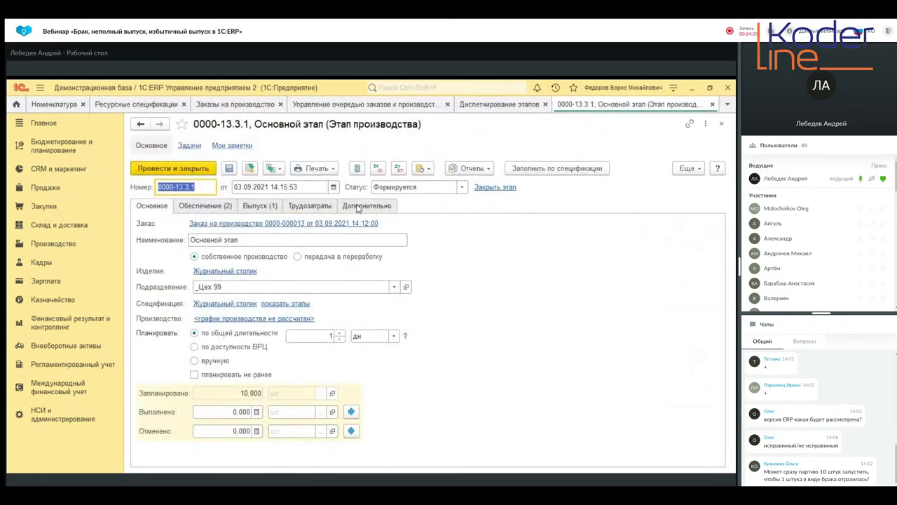
- Review the stage's output quantity and material supply quantities, and close the stage
left_click(273, 208)
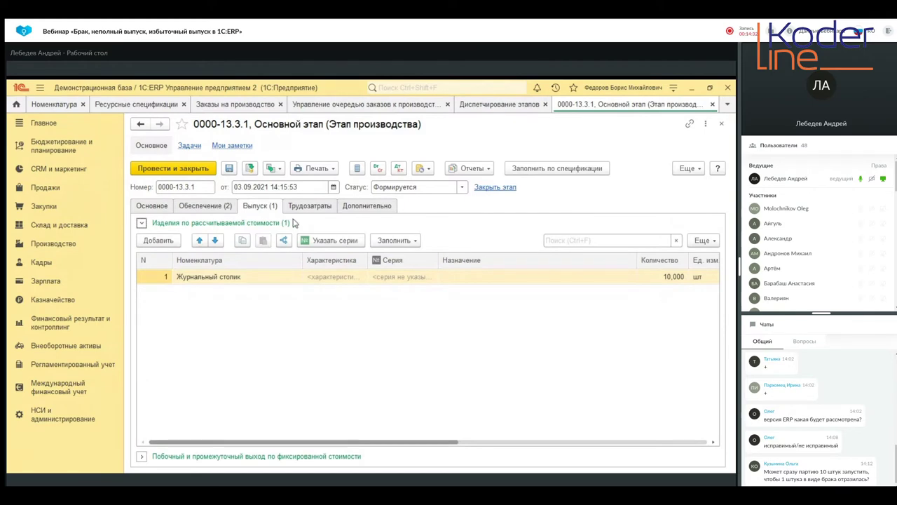
left_click(211, 206)
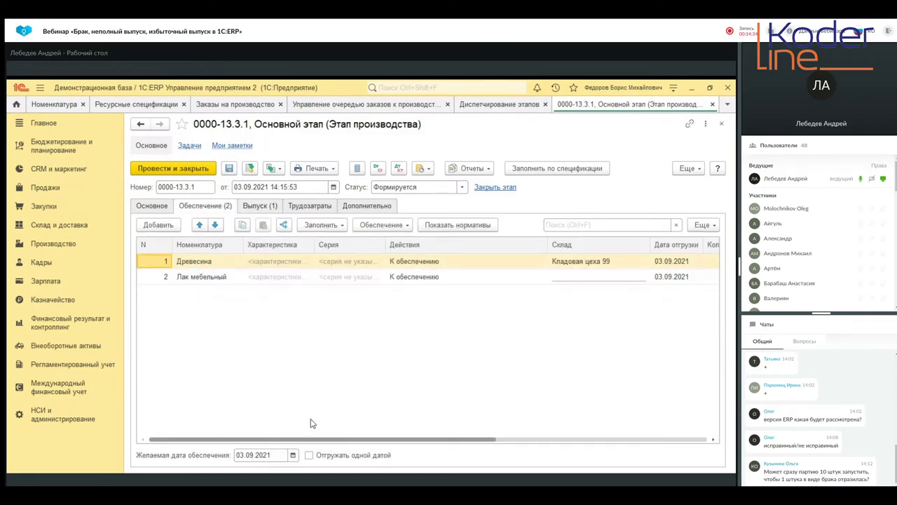
left_click_drag(316, 441, 438, 441)
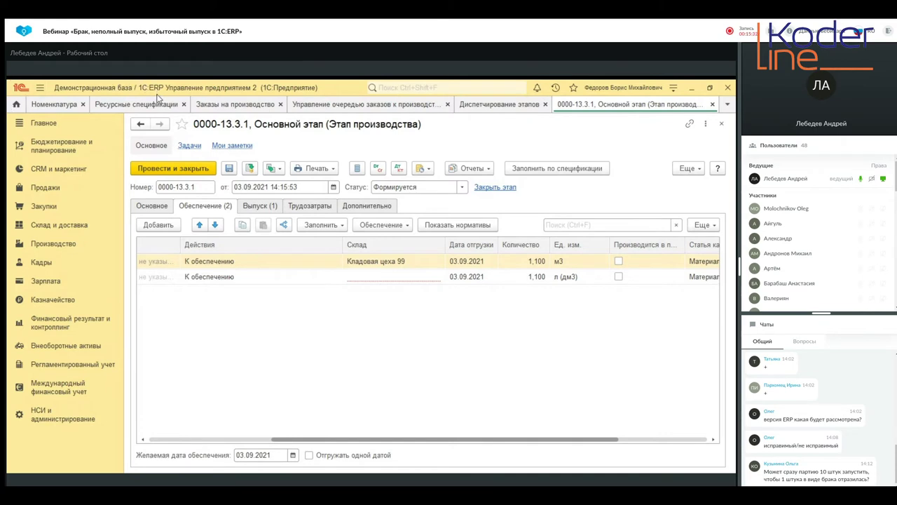
left_click(257, 208)
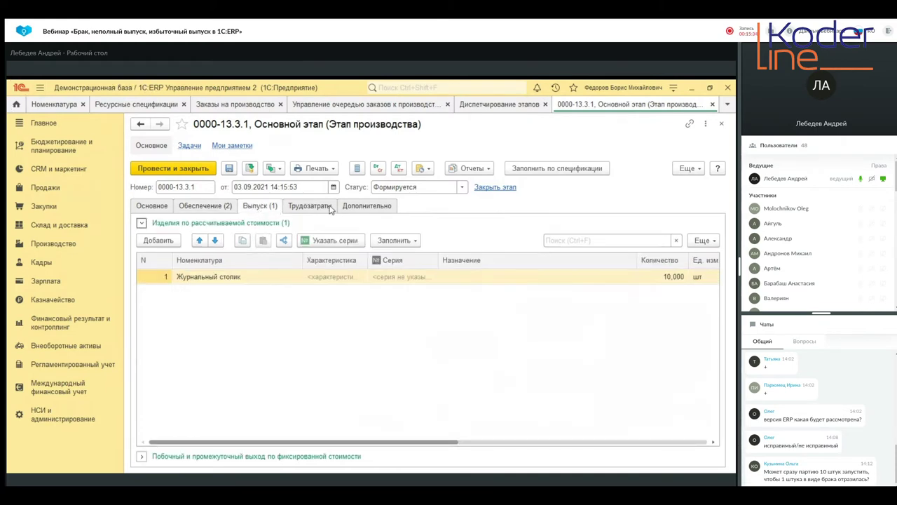
left_click(712, 105)
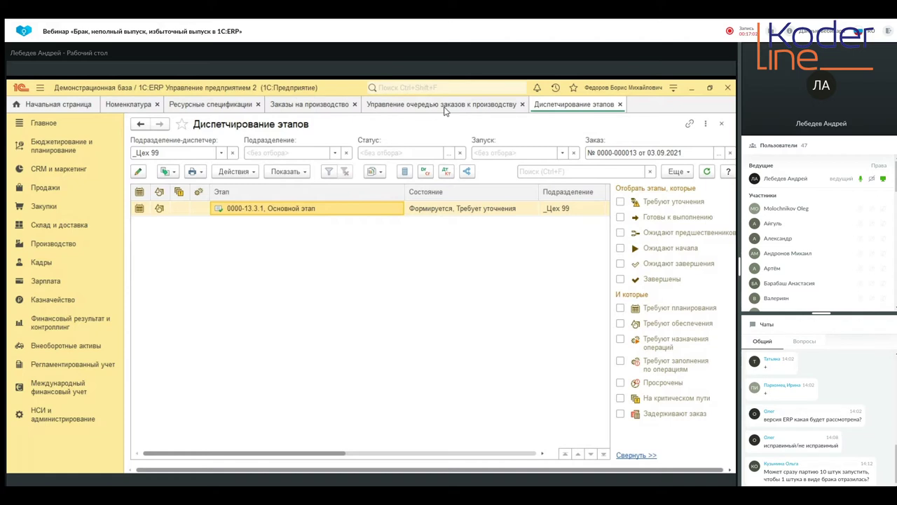
- Mark all production stages of the order for deletion and open the Журнальный столик resource specification
left_click(619, 104)
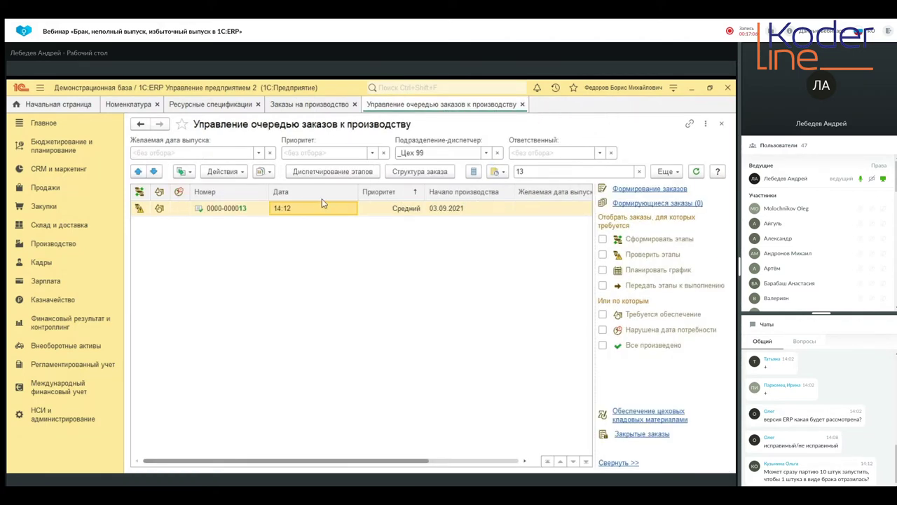
right_click(314, 207)
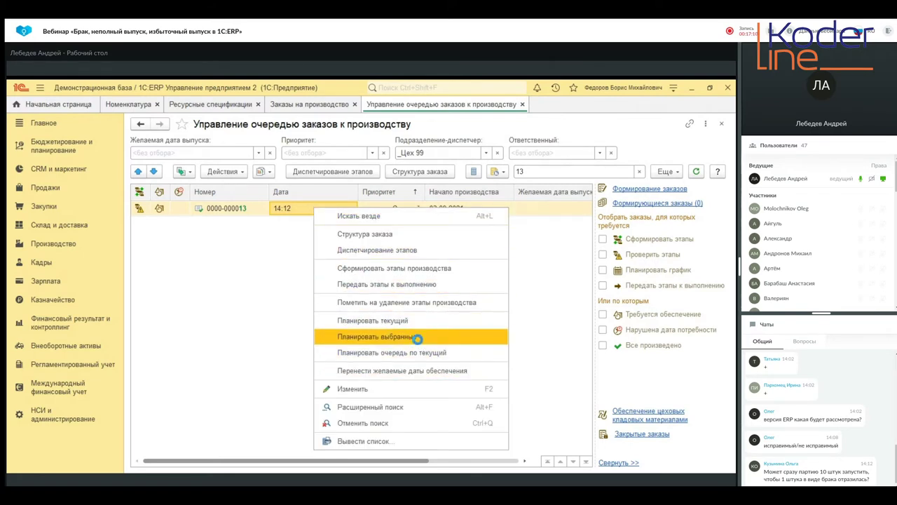
left_click(436, 303)
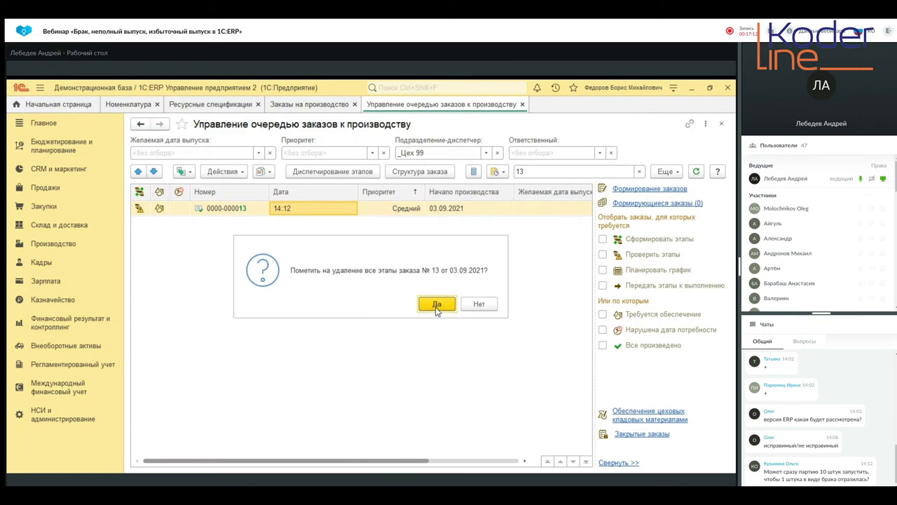
left_click(436, 305)
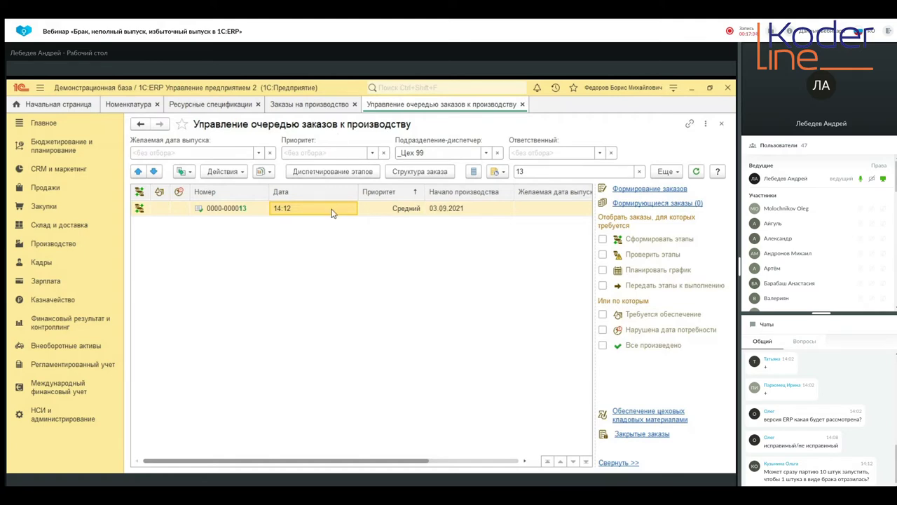
left_click(231, 103)
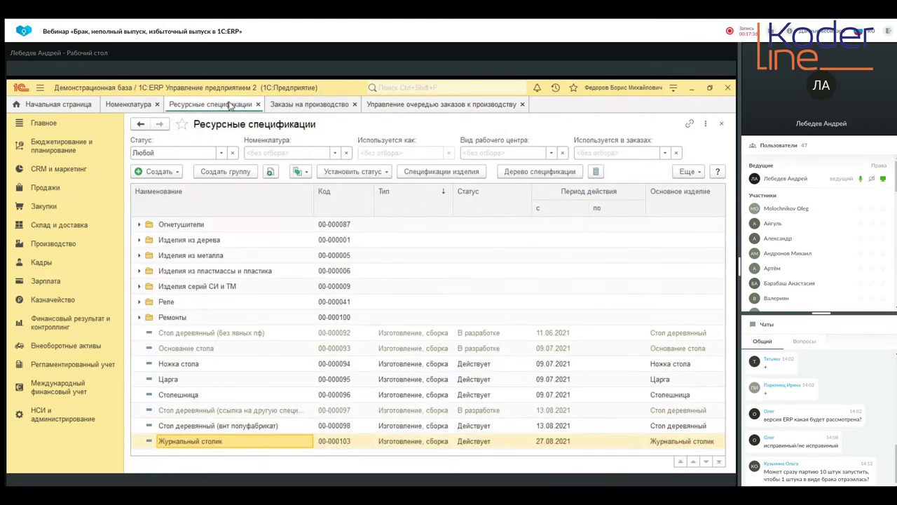
double_click(187, 440)
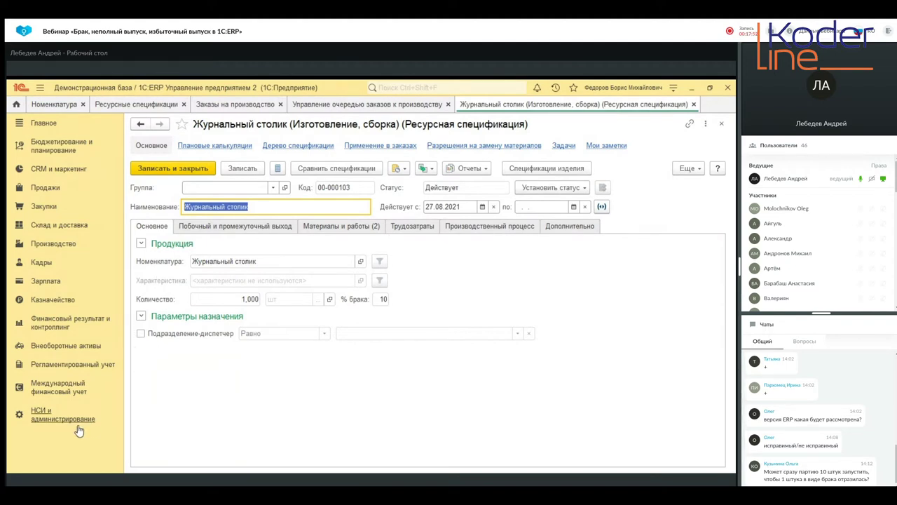
- Create a copy of the item Журнальный столик (брак) named Журнальный столик (брак 2), and save it
left_click(57, 416)
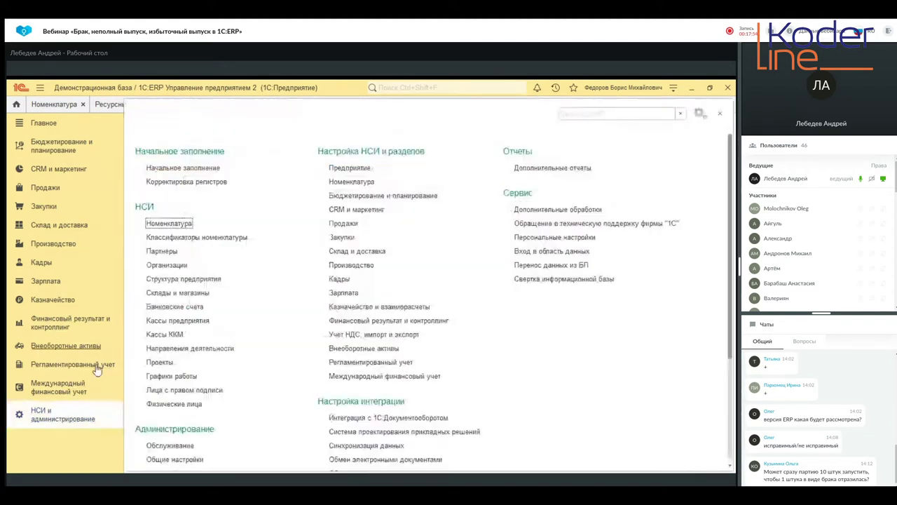
left_click(183, 226)
right_click(195, 229)
left_click(266, 254)
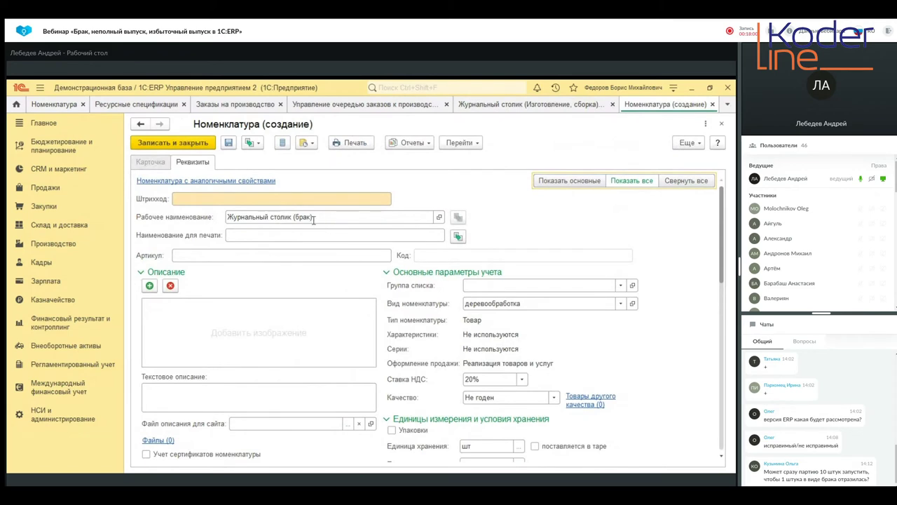
triple_click(314, 217)
left_click(312, 217)
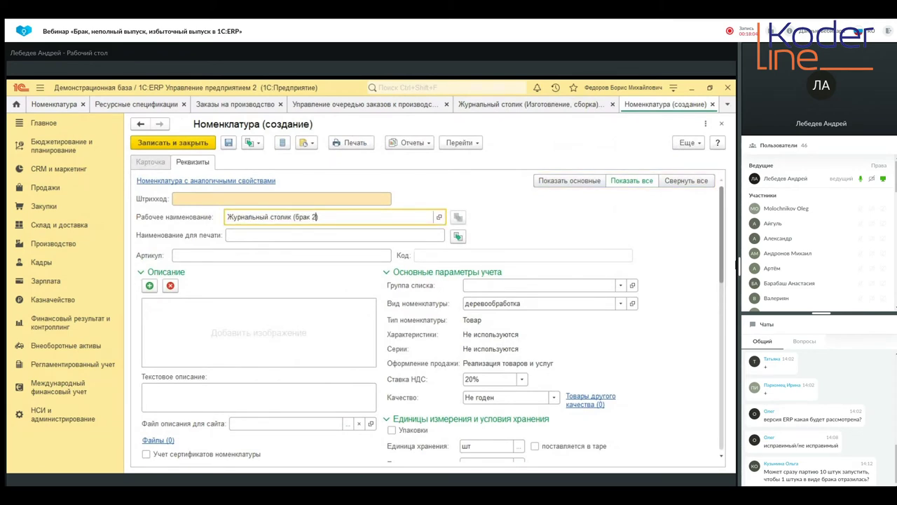
type("2")
left_click(162, 142)
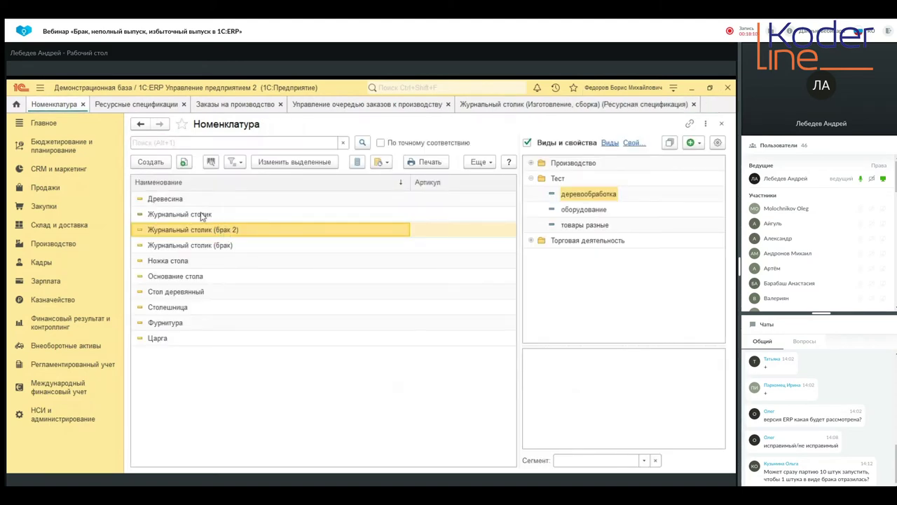
- Add Журнальный столик (брак 2) to the goods of other quality of the item Журнальный столик, and close its card
left_click(200, 214)
double_click(200, 214)
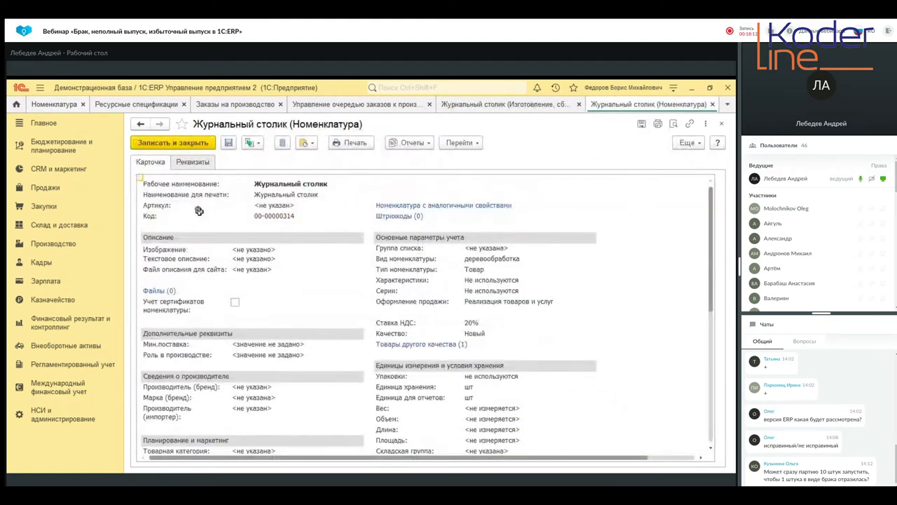
left_click(434, 346)
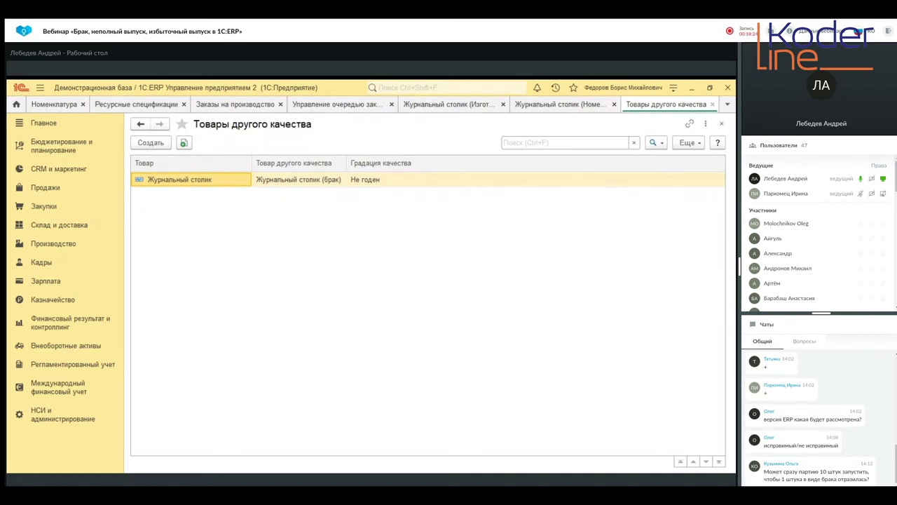
left_click(712, 104)
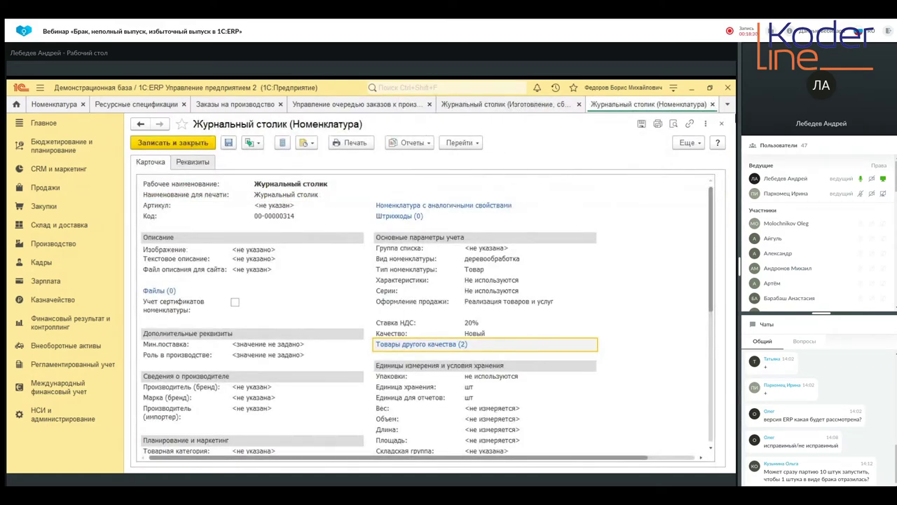
left_click(712, 104)
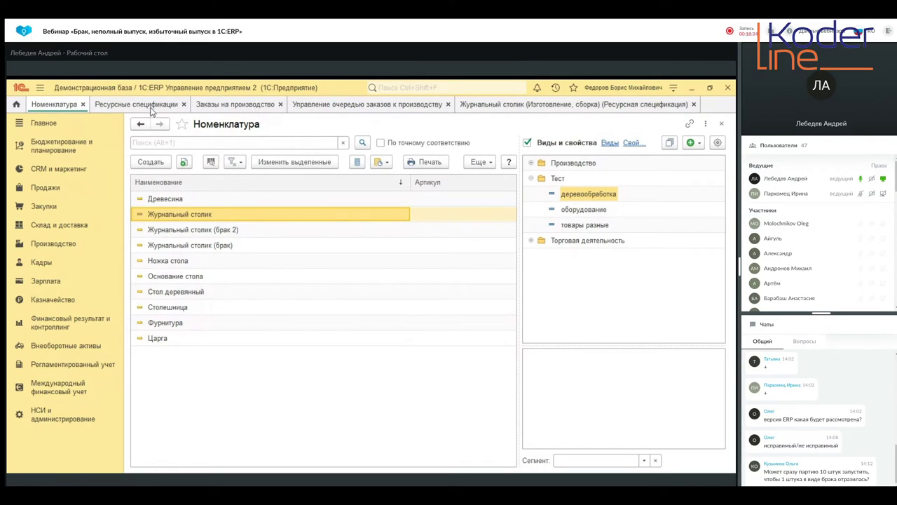
- Review the materials in the Журнальный столик resource specification and set its status to В разработке
left_click(507, 108)
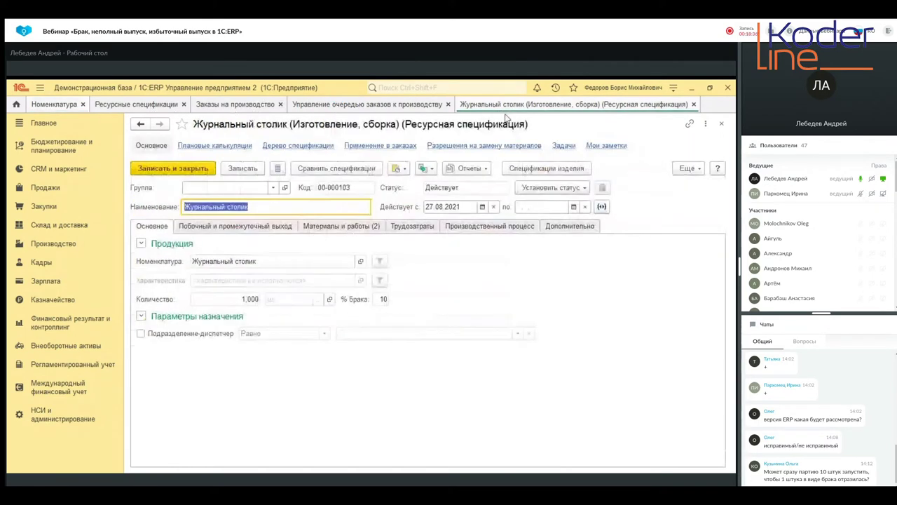
left_click(362, 227)
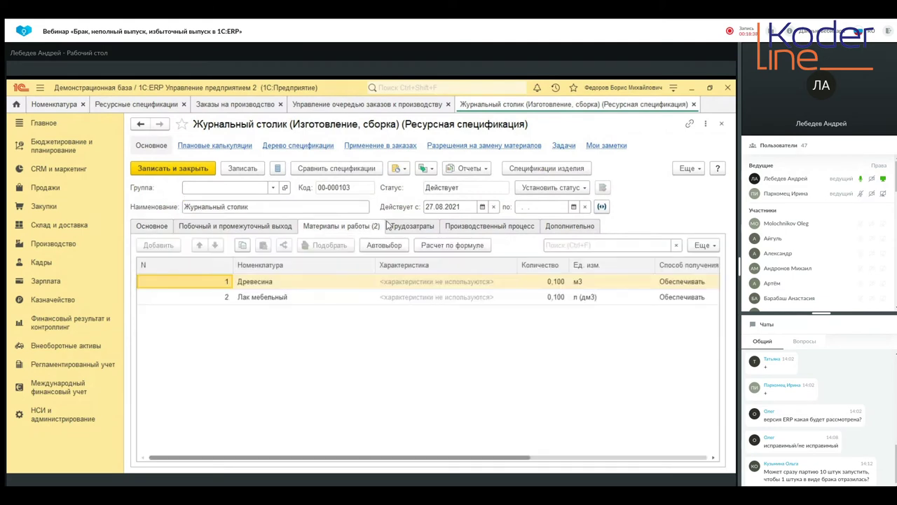
left_click(166, 229)
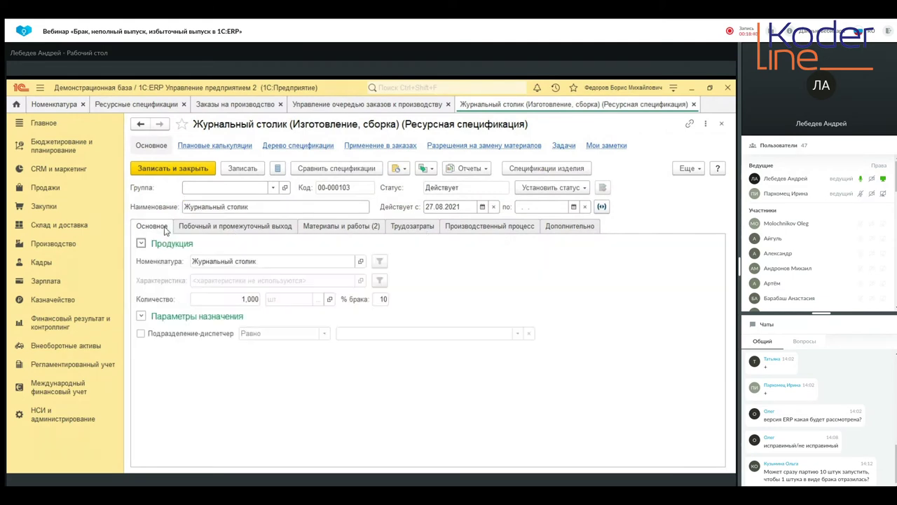
left_click(232, 298)
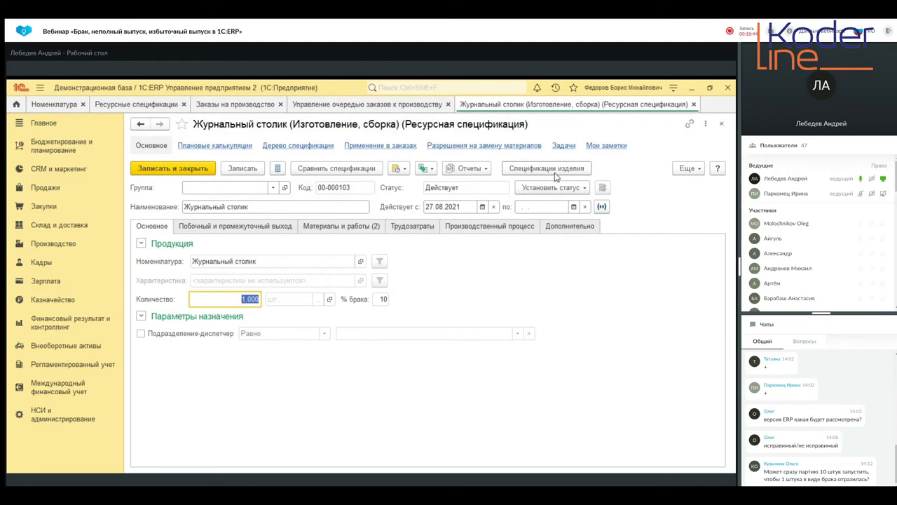
left_click(487, 170)
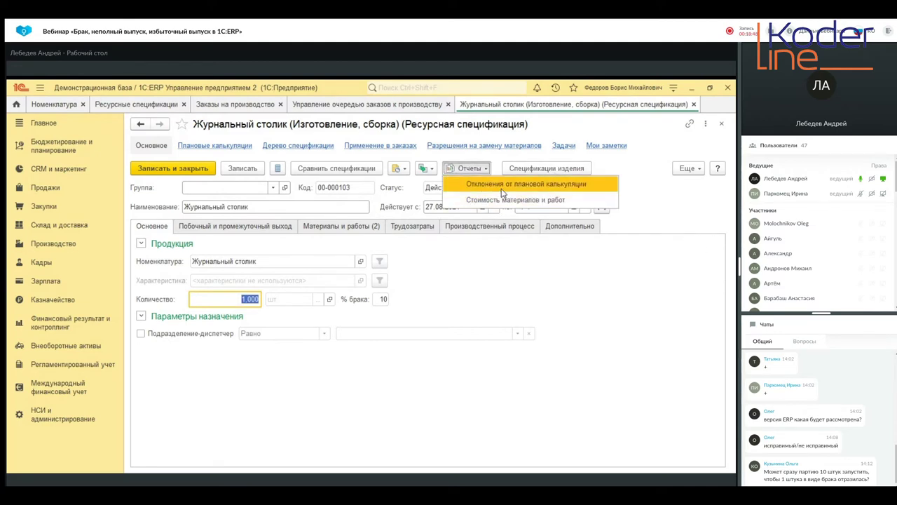
left_click(618, 172)
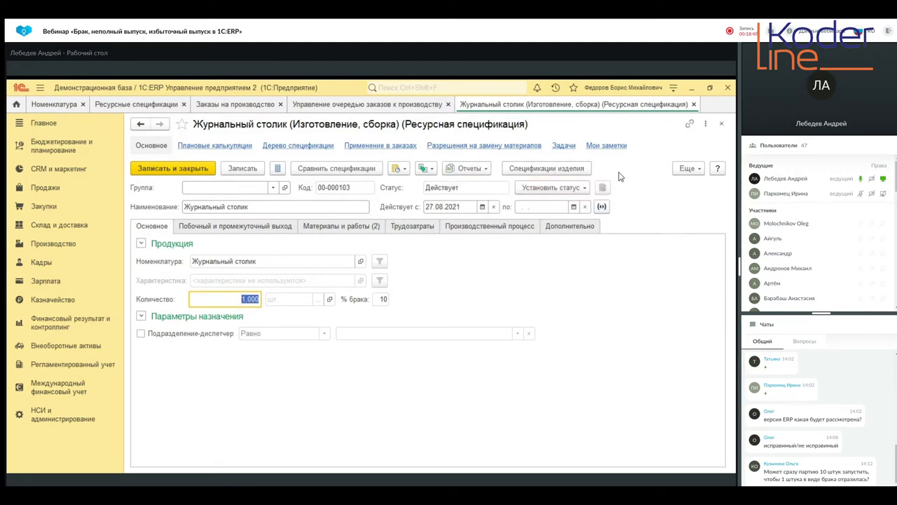
left_click(429, 170)
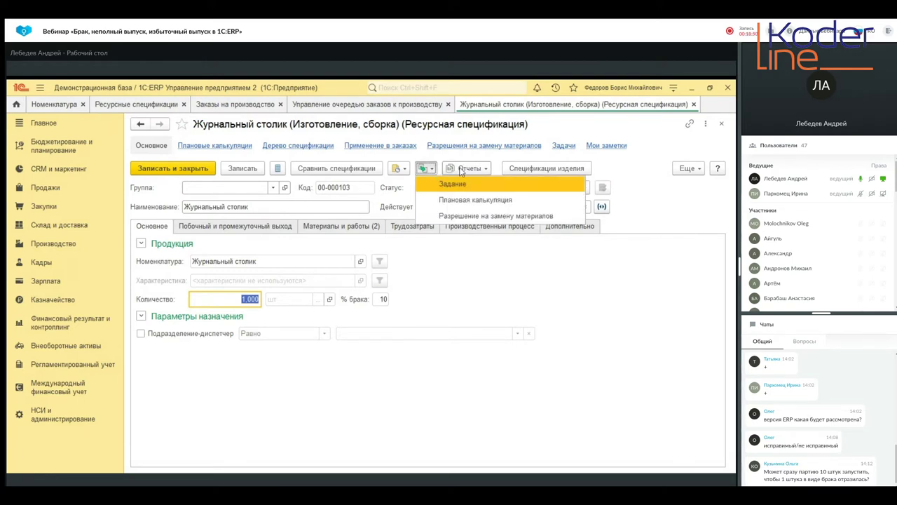
left_click(552, 187)
left_click(548, 203)
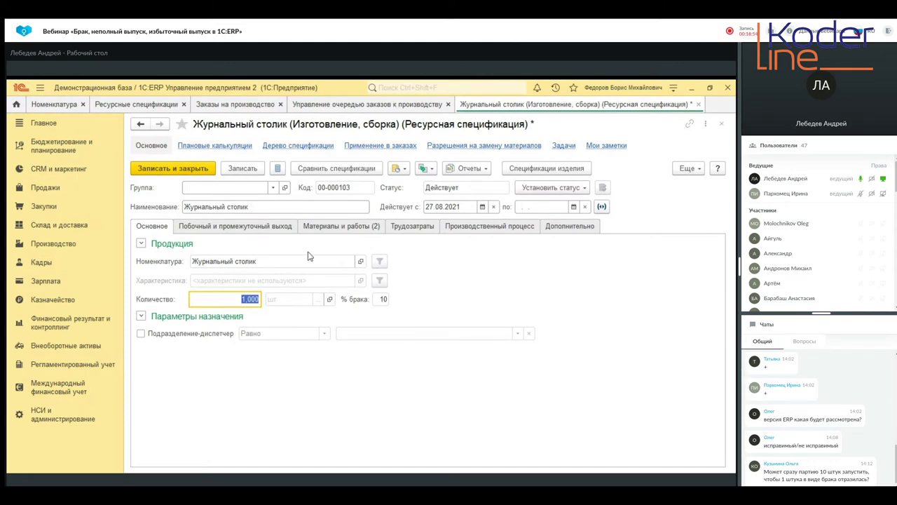
- Set the specification's defect percentage to 0 and the product quantity to 10
left_click(247, 301)
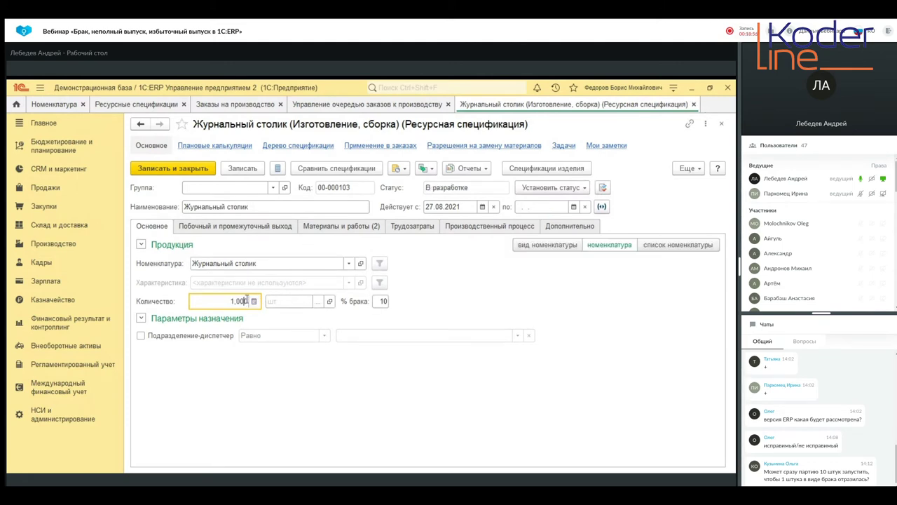
double_click(226, 302)
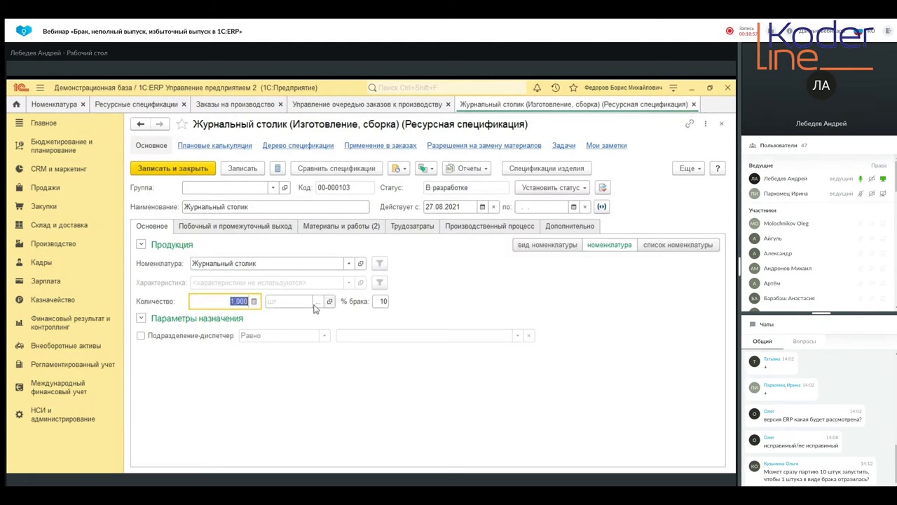
double_click(379, 301)
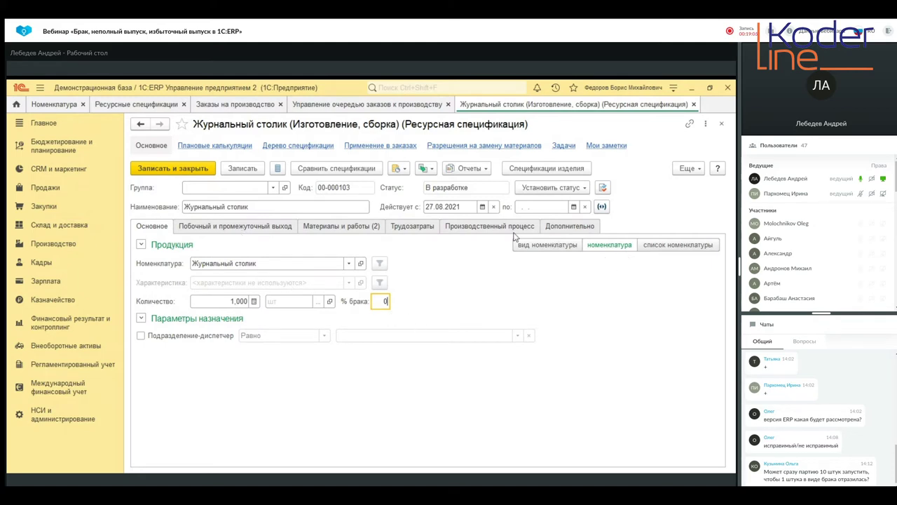
left_click(239, 304)
type("10")
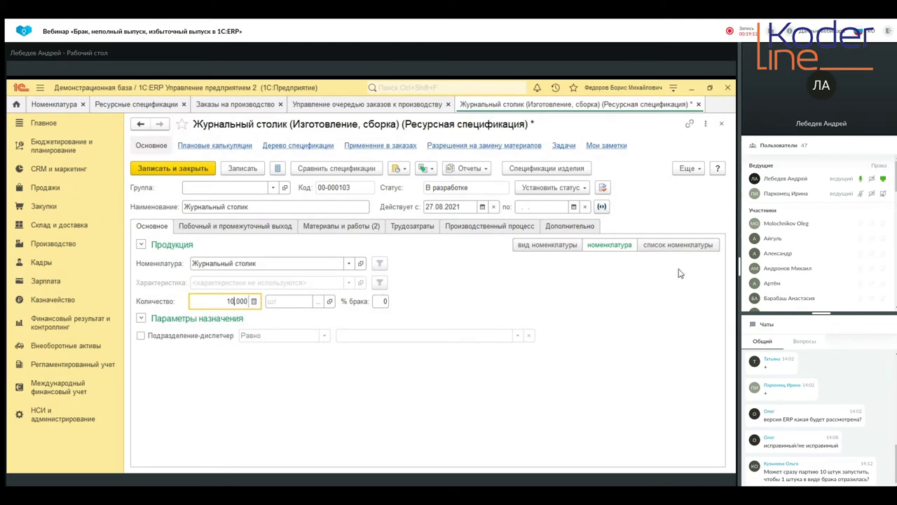
- Switch the specification's product definition to an item list and add Журнальный столик (брак) with quantity 1
left_click(691, 249)
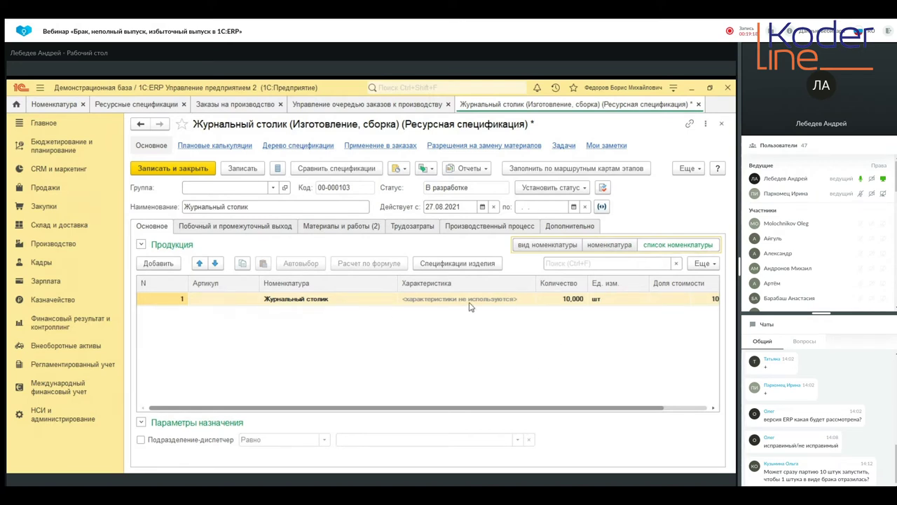
left_click(161, 264)
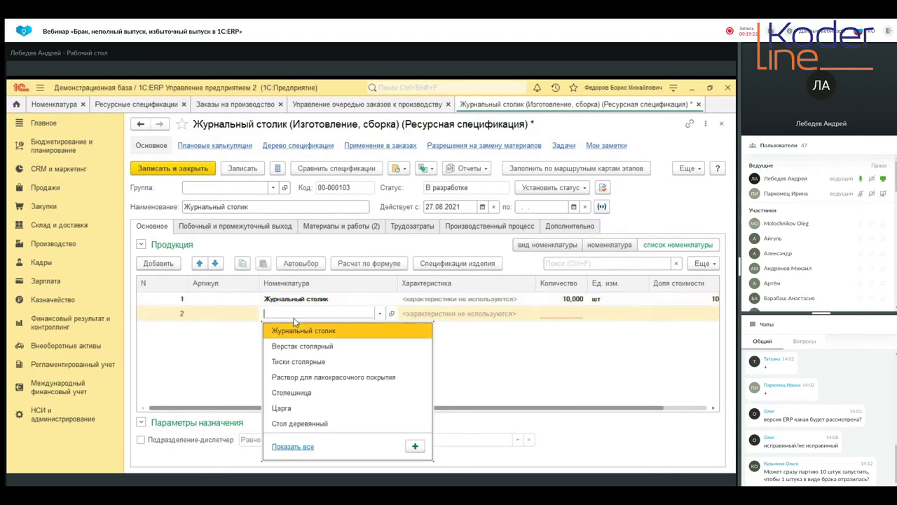
key("Down")
key("Down")
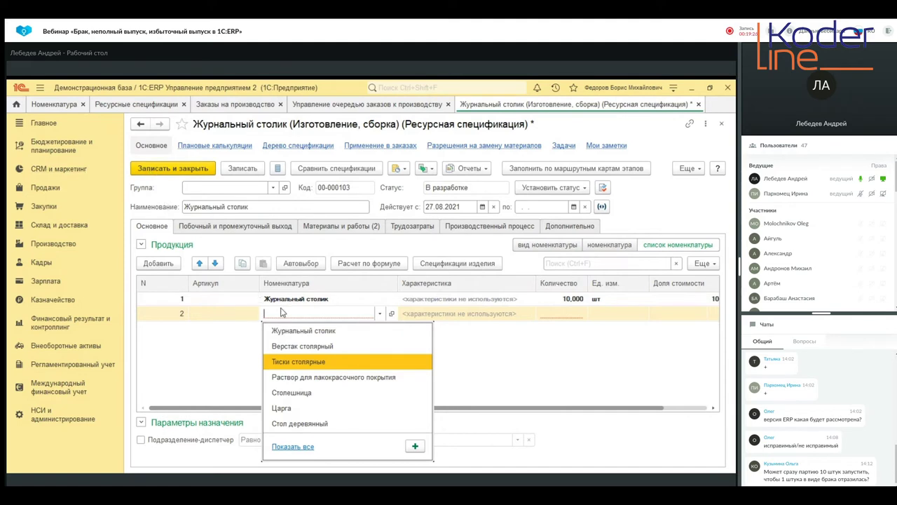
left_click(296, 330)
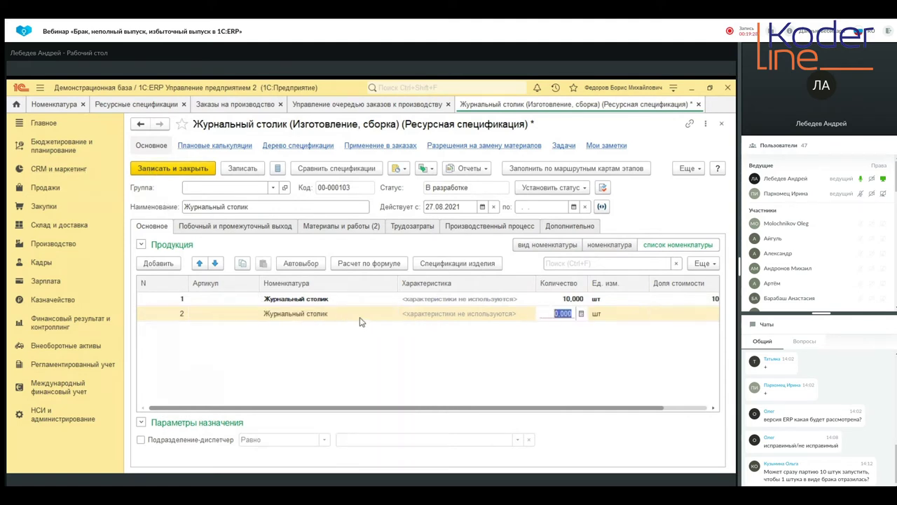
left_click(334, 313)
left_click(338, 313)
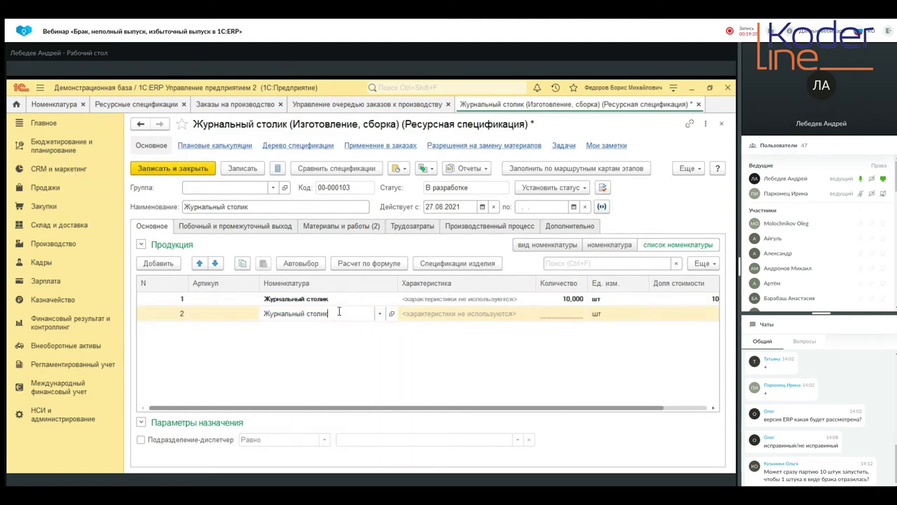
left_click(353, 361)
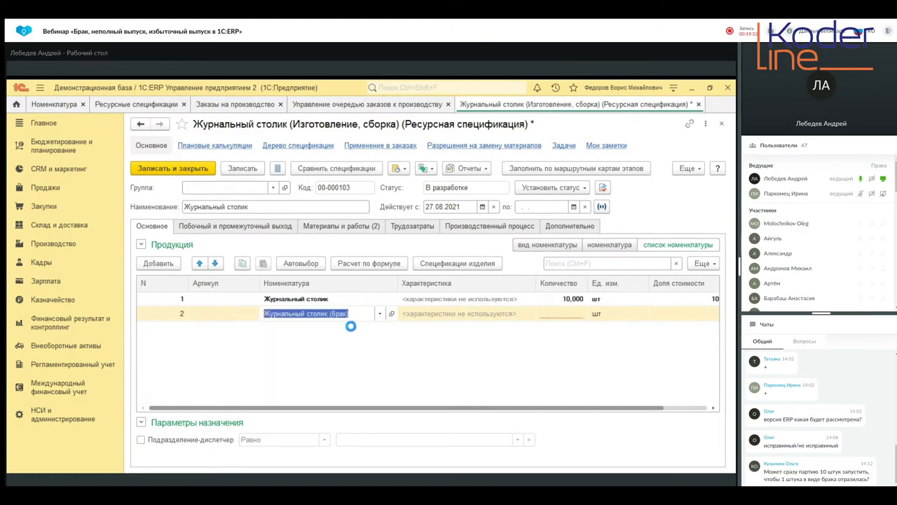
left_click(562, 317)
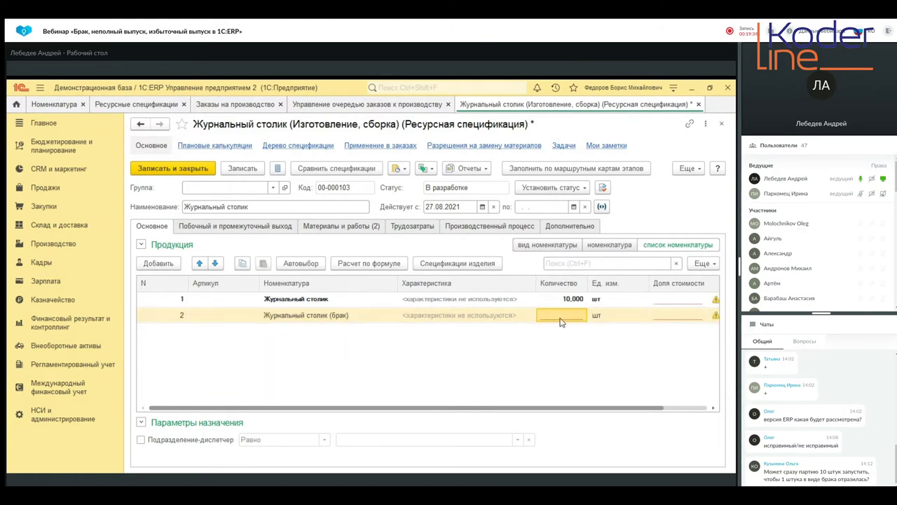
type("1")
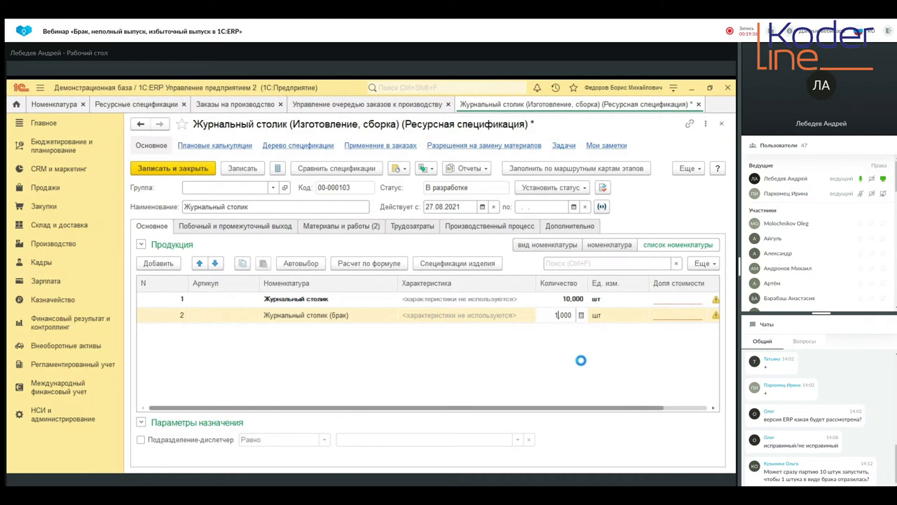
key("Return")
- Set the cost share to 10 for Журнальный столик and to 1 for Журнальный столик (брак)
left_click_drag(575, 407, 665, 407)
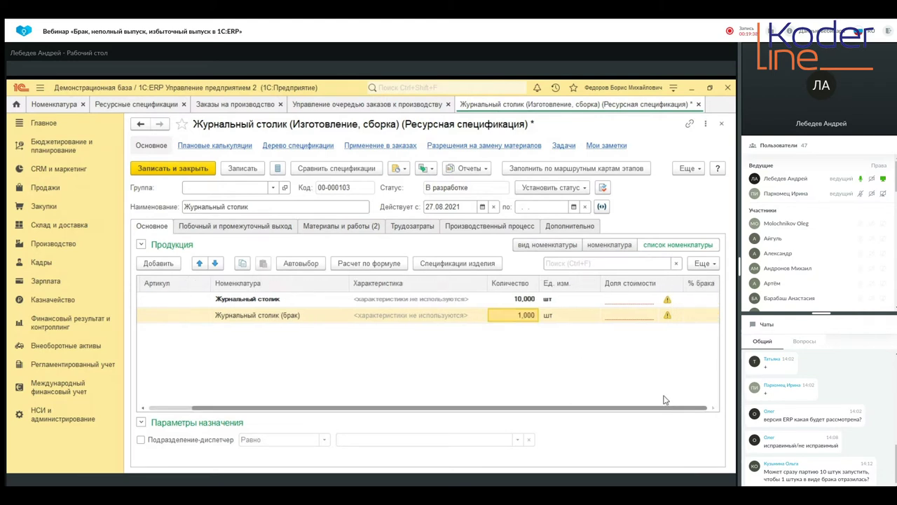
double_click(633, 299)
type("10")
key("Return")
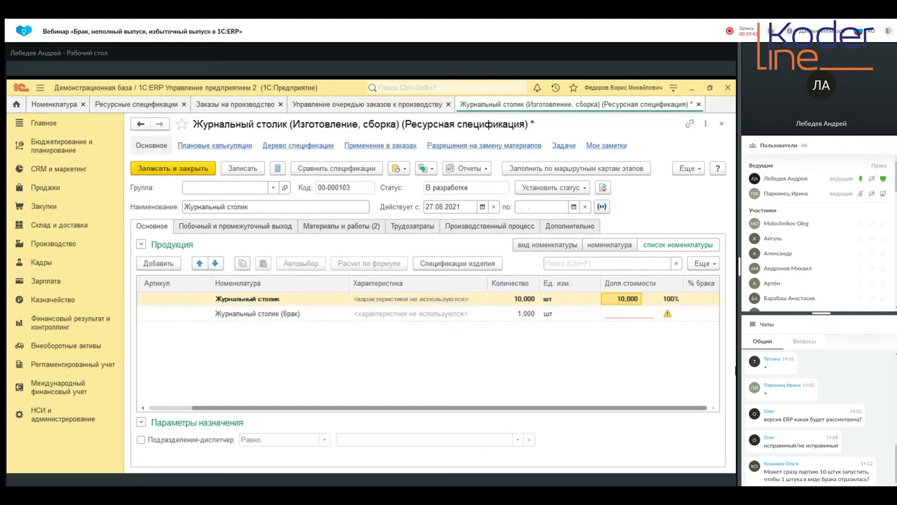
left_click(627, 314)
left_click(628, 313)
type("1")
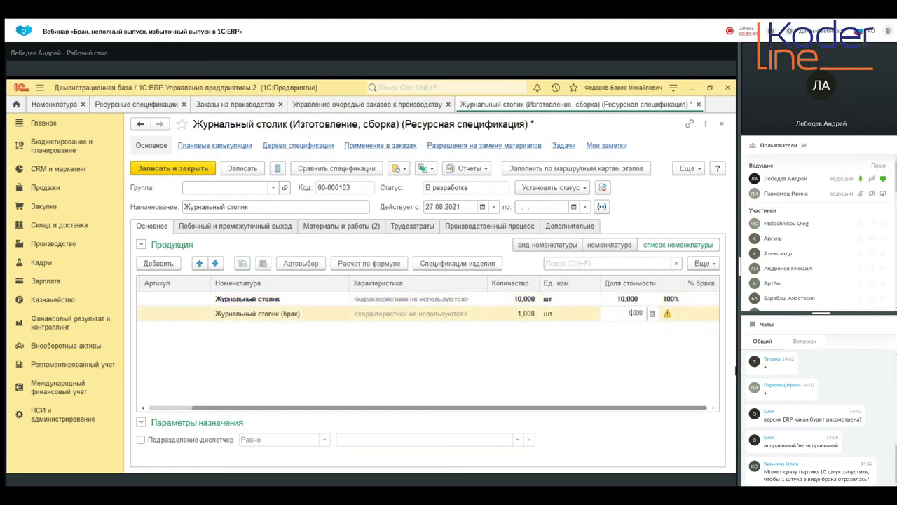
key("Return")
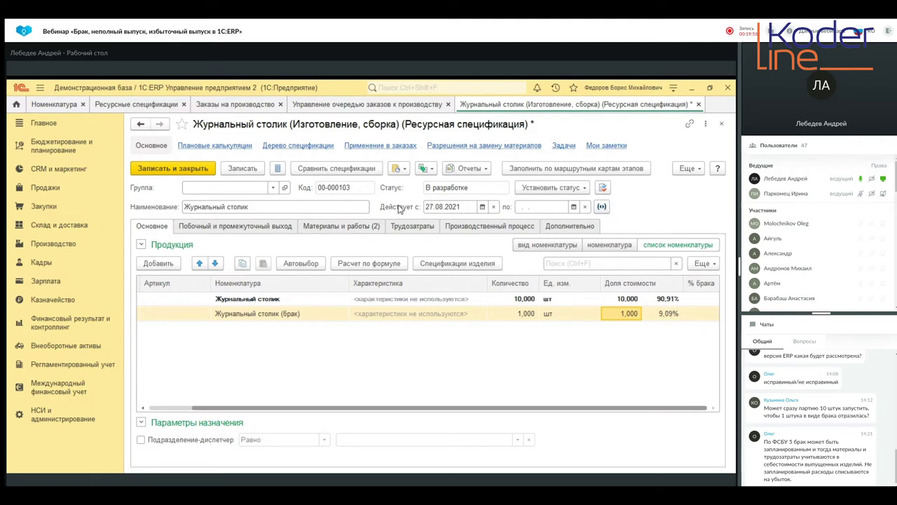
- Add the item Журнальный столик (брак 2) to the specification's by-product and intermediate output
left_click(269, 228)
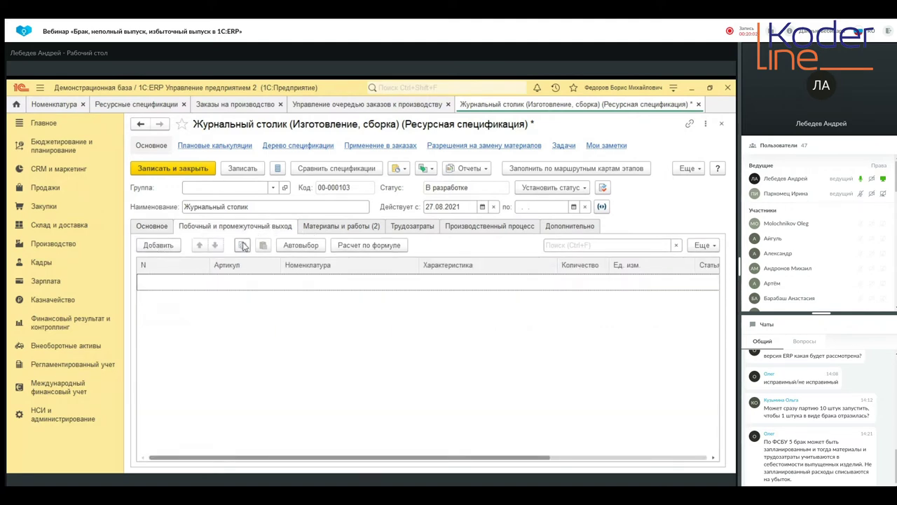
left_click(160, 246)
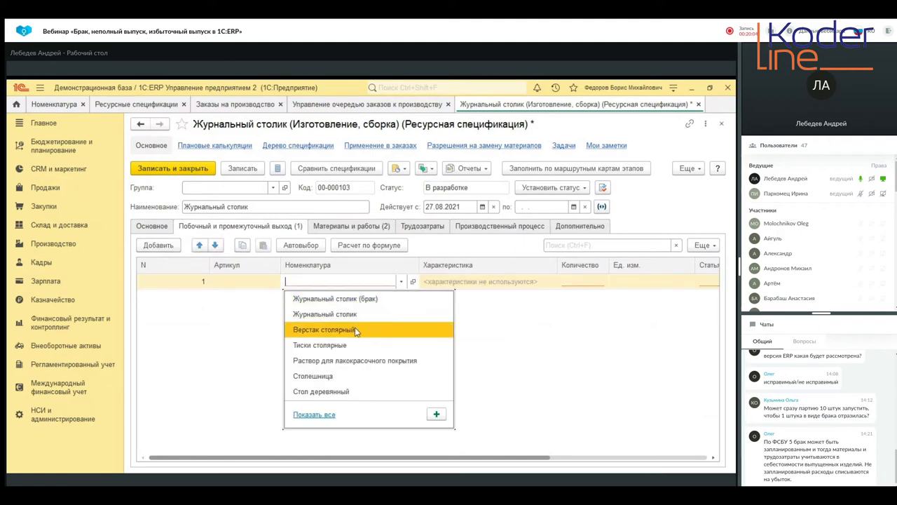
left_click(321, 283)
type("ж")
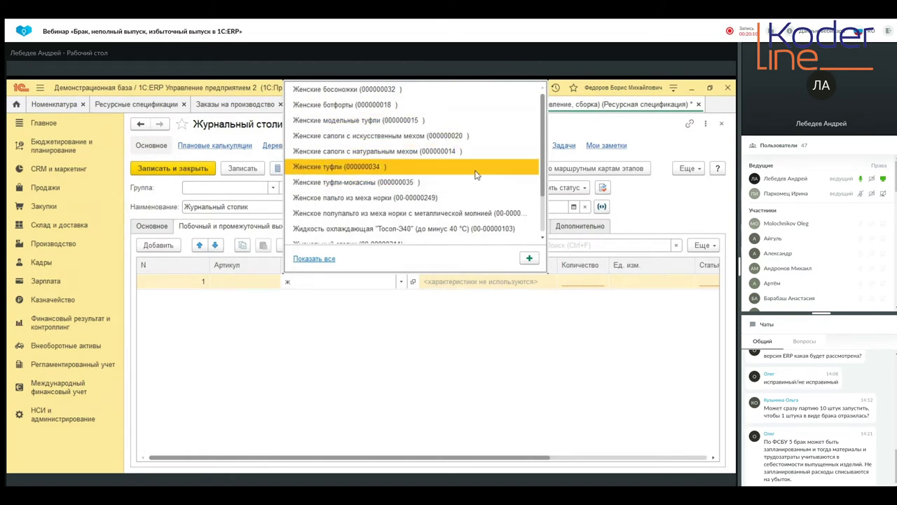
type("у")
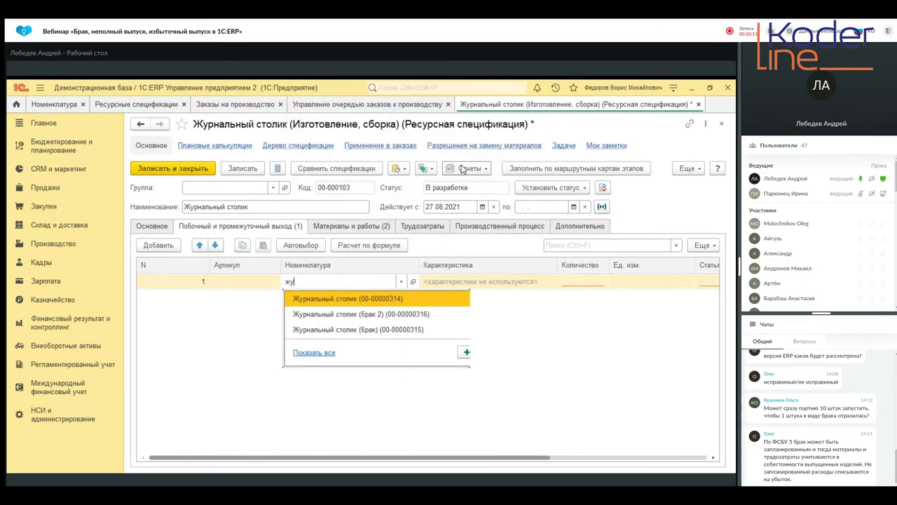
left_click(381, 317)
- Set the by-product's quantity to 1 and assign it the main materials costing item
left_click(603, 284)
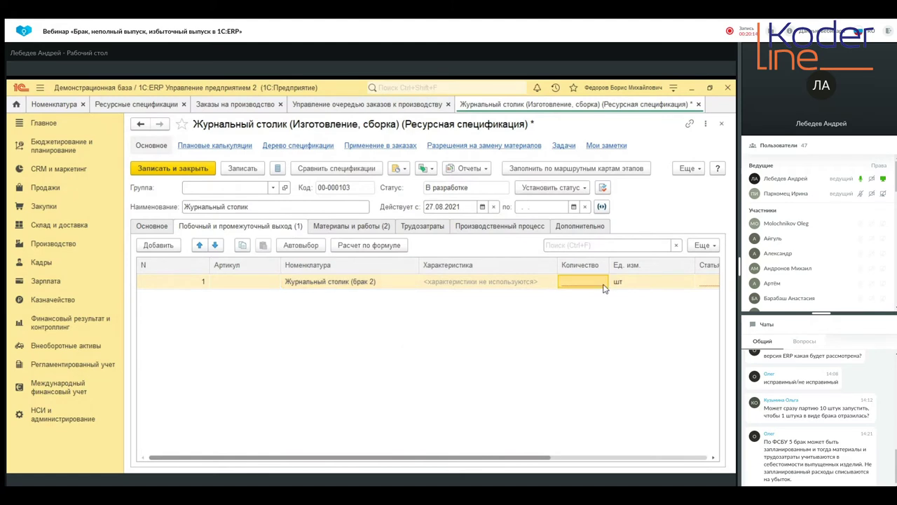
type("1")
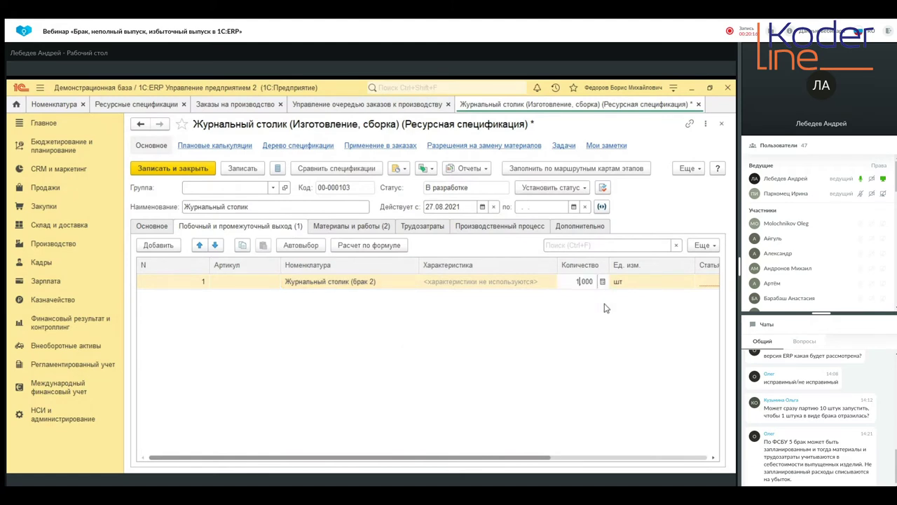
key("Return")
left_click(704, 282)
left_click(631, 297)
left_click(650, 314)
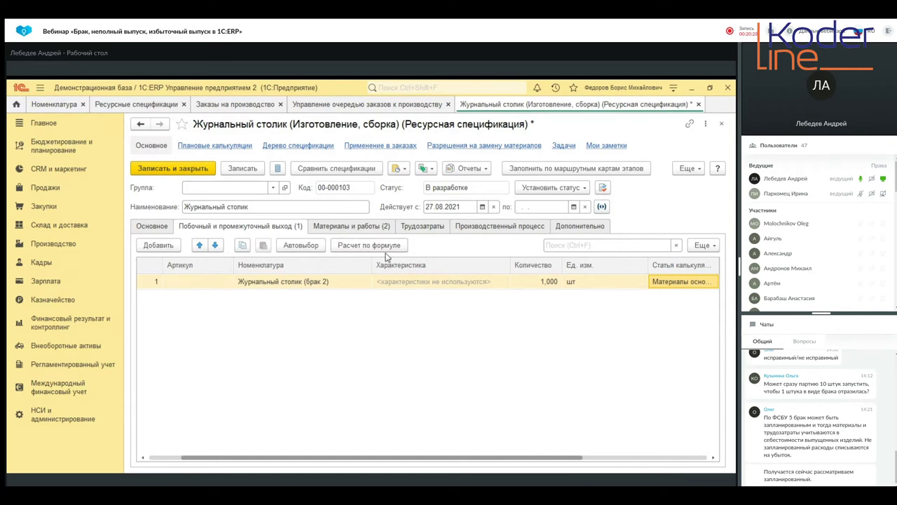
- Set the specification's material quantities to 1,2 м3 of Древесина and 1,2 л of Лак мебельный
left_click(354, 225)
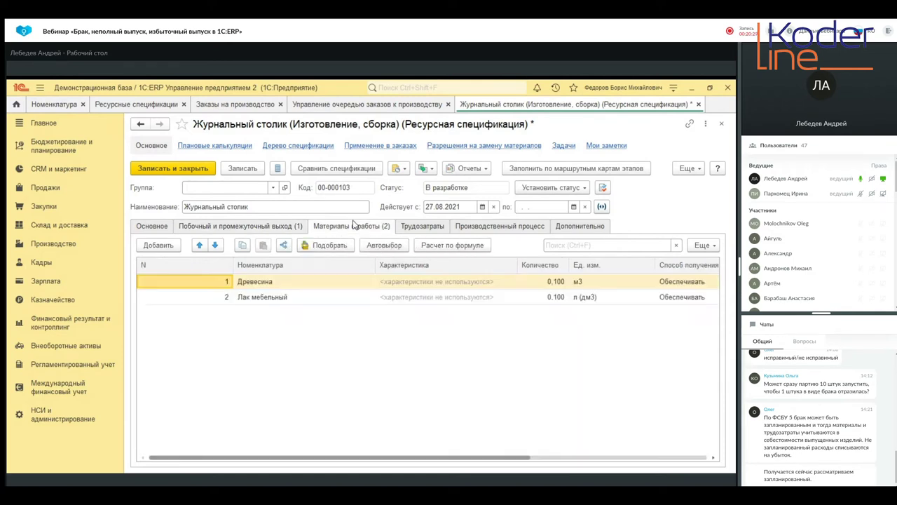
double_click(550, 281)
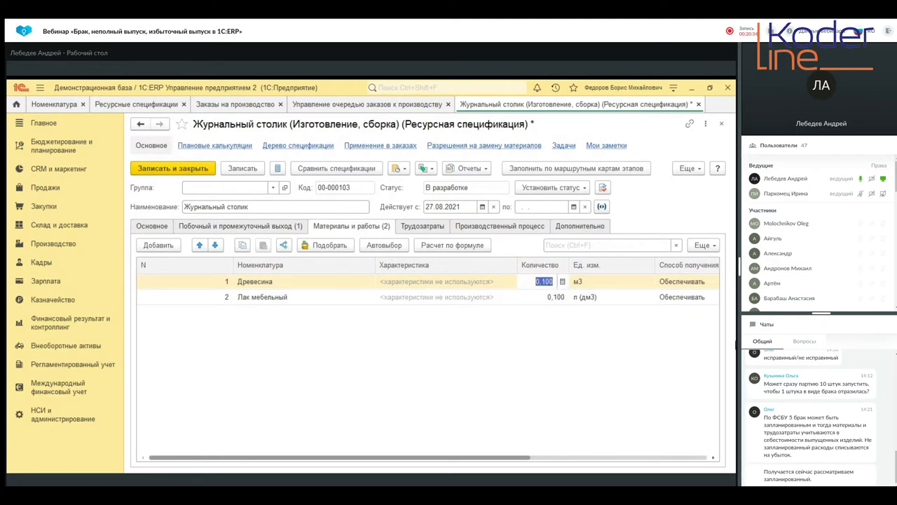
type("1,2")
key("Return")
left_click(556, 298)
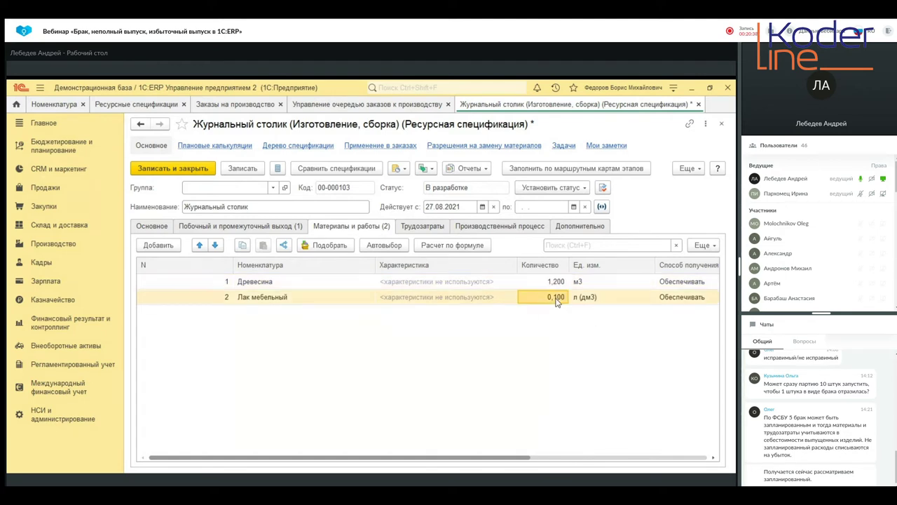
left_click(557, 299)
type("1")
type(",2")
key("Return")
- Recheck the by-product output, set the specification's status to Действует, and close the specification
left_click(279, 228)
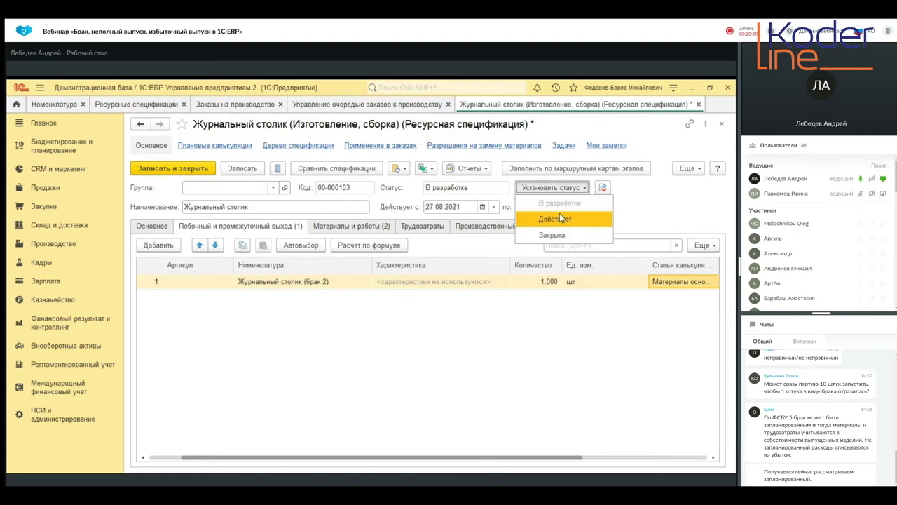
left_click(560, 216)
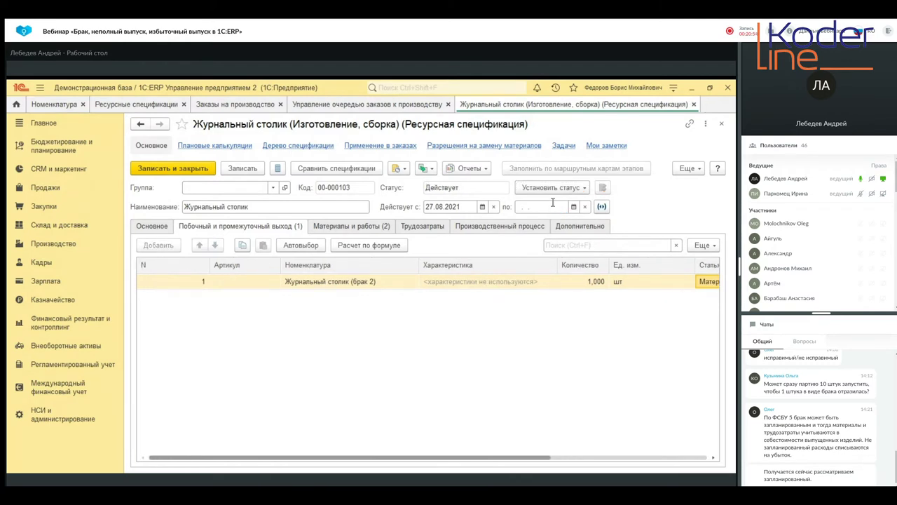
left_click(693, 104)
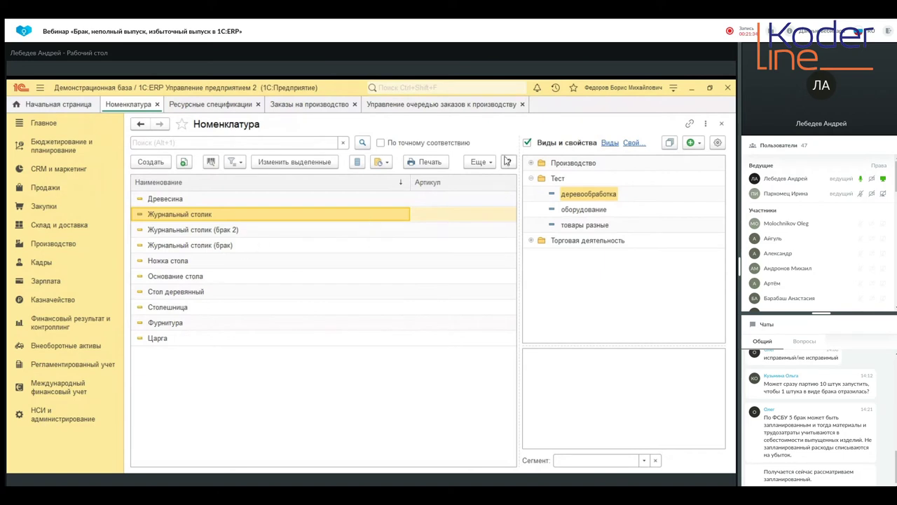
- In the production order queue, mark all existing stages of the listed order for deletion and form its production stages again
left_click(424, 105)
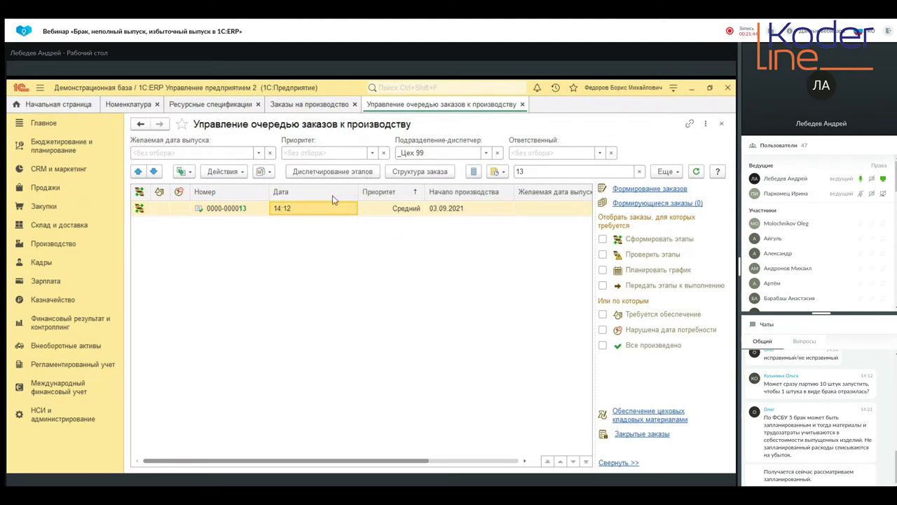
right_click(310, 204)
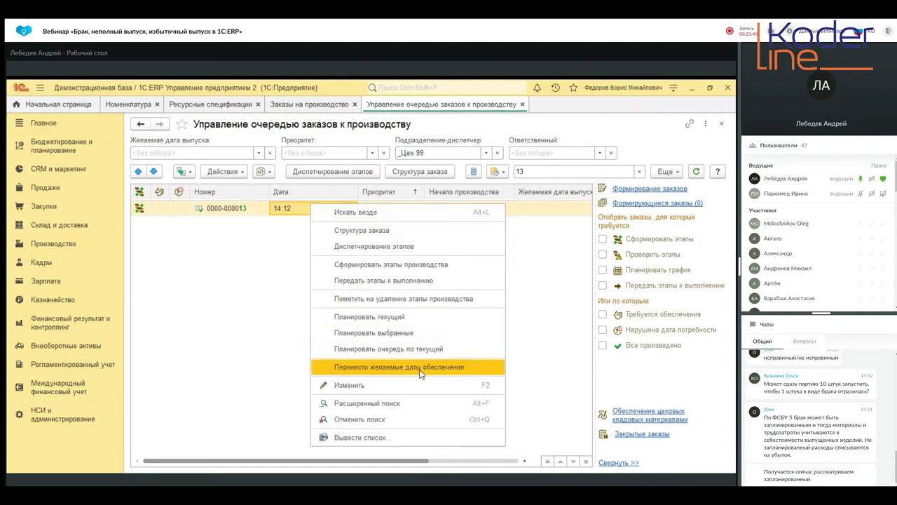
left_click(419, 299)
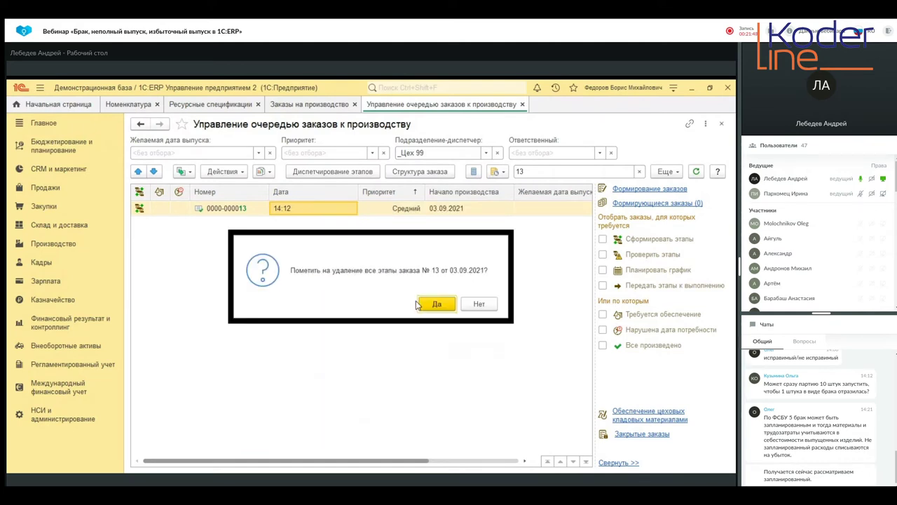
left_click(425, 305)
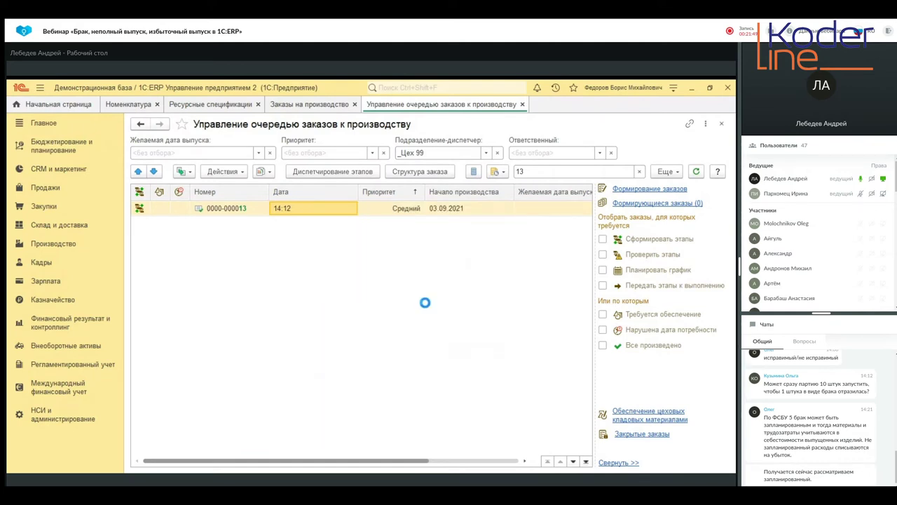
right_click(313, 212)
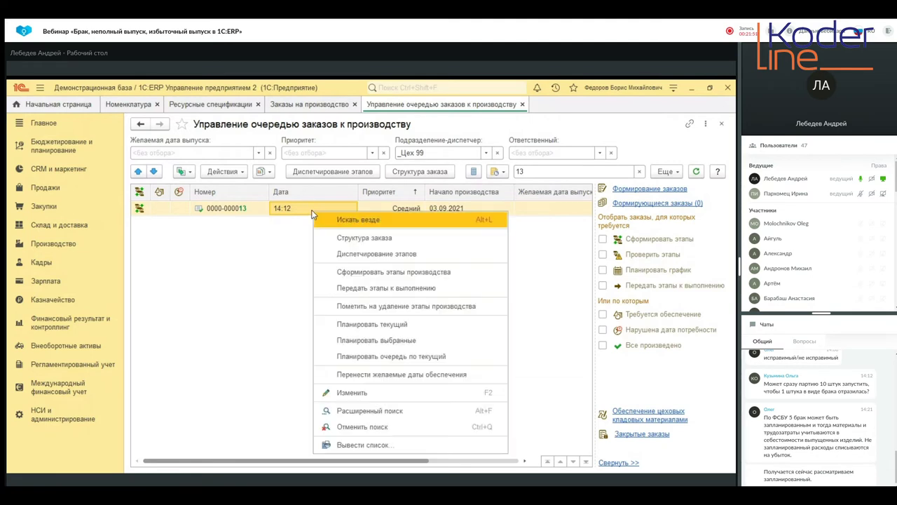
left_click(396, 276)
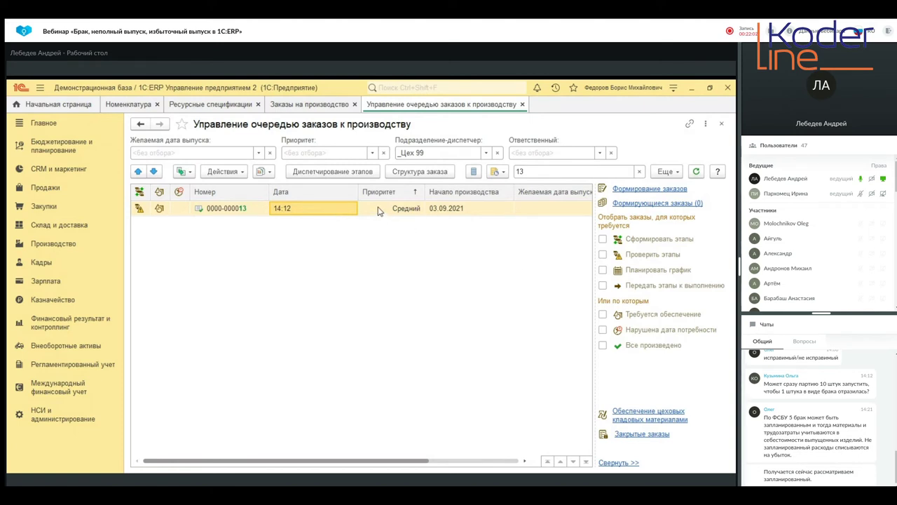
- Open the order's Основной этап from stage dispatching and bring up its material supply list
left_click(353, 173)
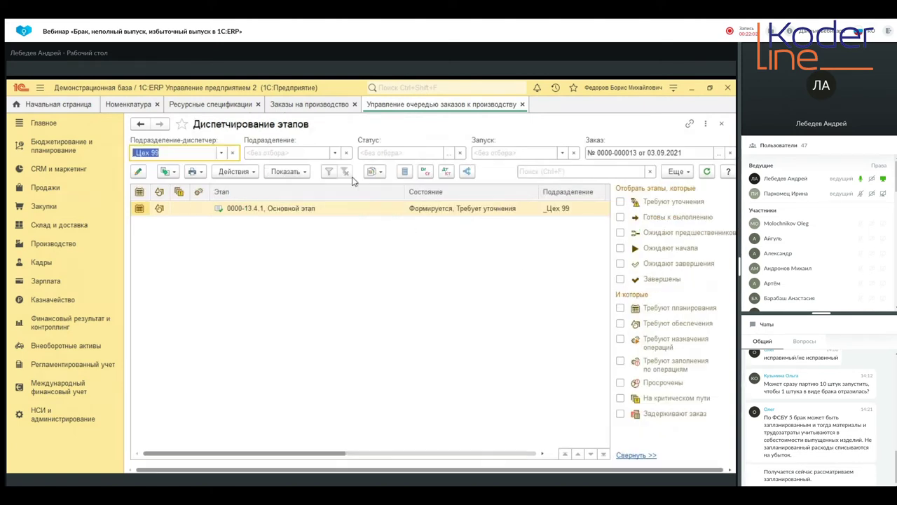
left_click(357, 212)
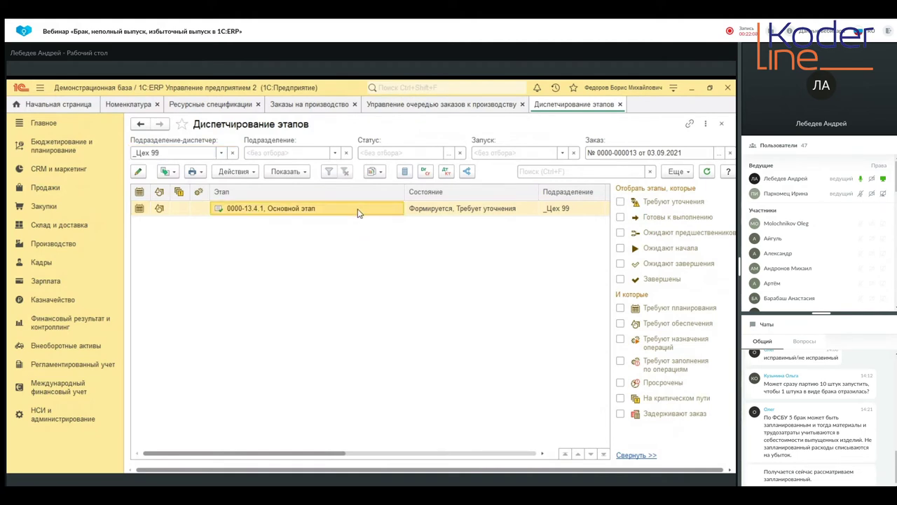
double_click(305, 208)
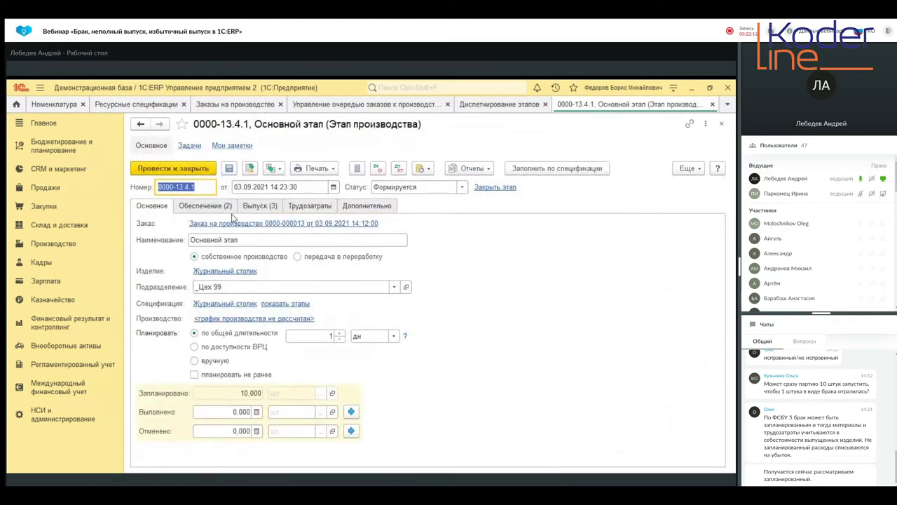
left_click(206, 205)
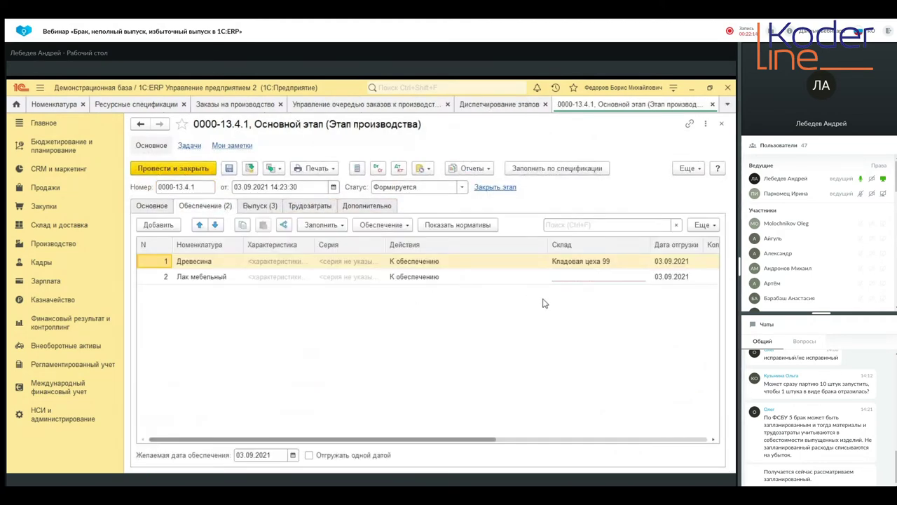
- Examine the warehouses and quantities of Древесина and Лак мебельный in the stage's material supply list
left_click(583, 280)
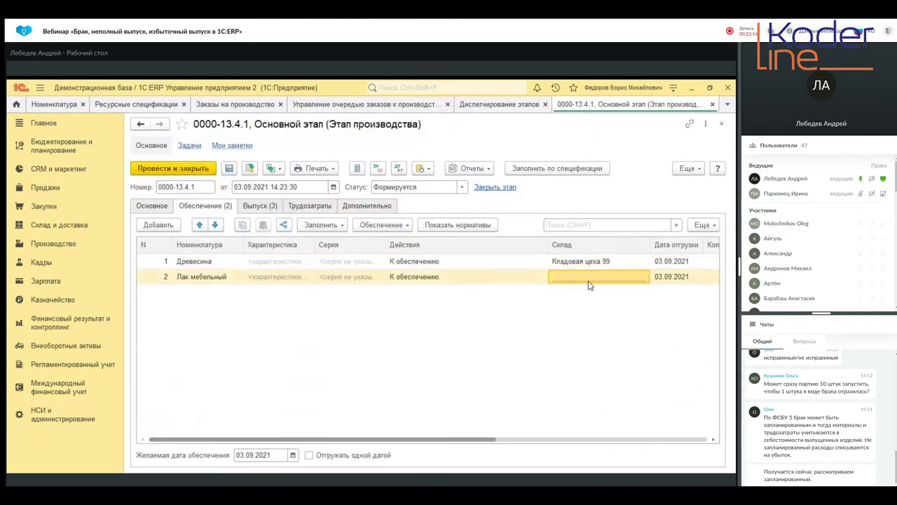
left_click(386, 342)
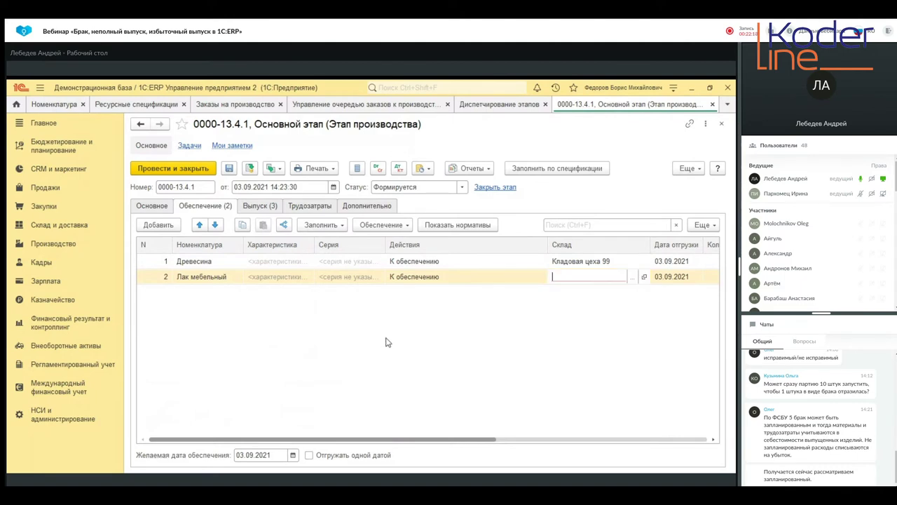
left_click_drag(408, 440, 549, 444)
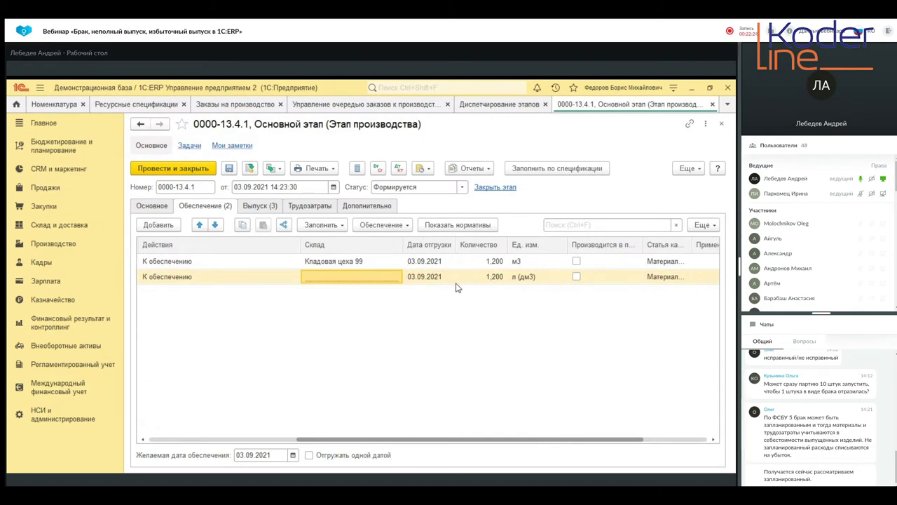
- Review the stage's output products and by-product, including their quantities, cost shares and recipients
left_click(260, 205)
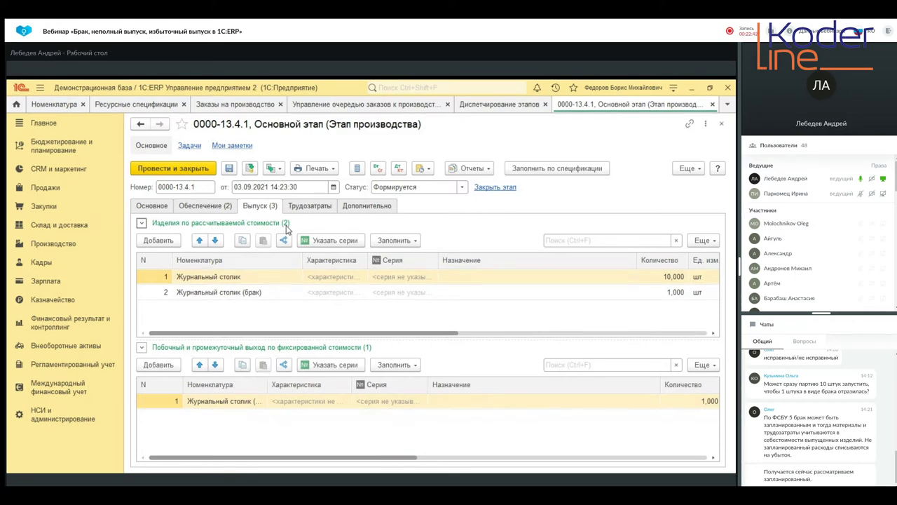
left_click(279, 169)
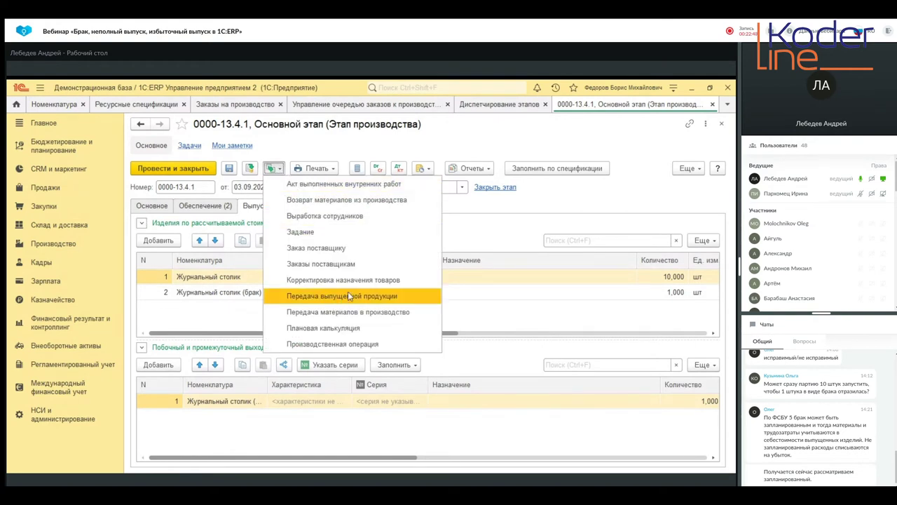
left_click(499, 312)
left_click_drag(454, 334, 695, 350)
left_click_drag(186, 461, 450, 438)
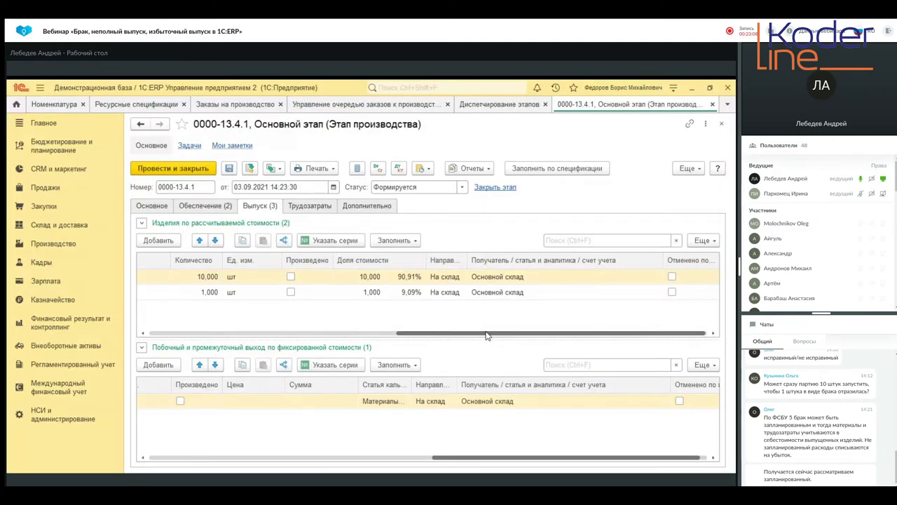
left_click_drag(539, 458, 255, 442)
left_click_drag(536, 337, 271, 310)
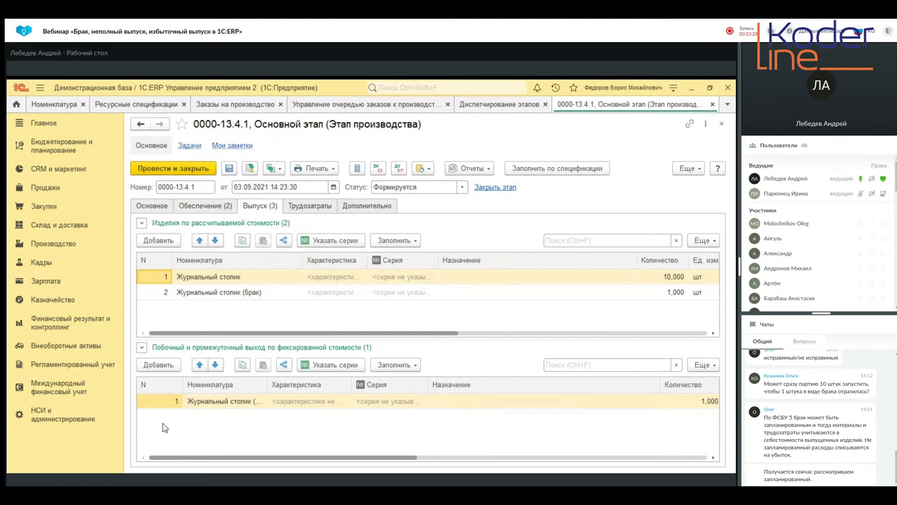
- Compare the output items at calculated cost with the fixed-cost by-product and examine the by-product's price
left_click(210, 293)
left_click(210, 277)
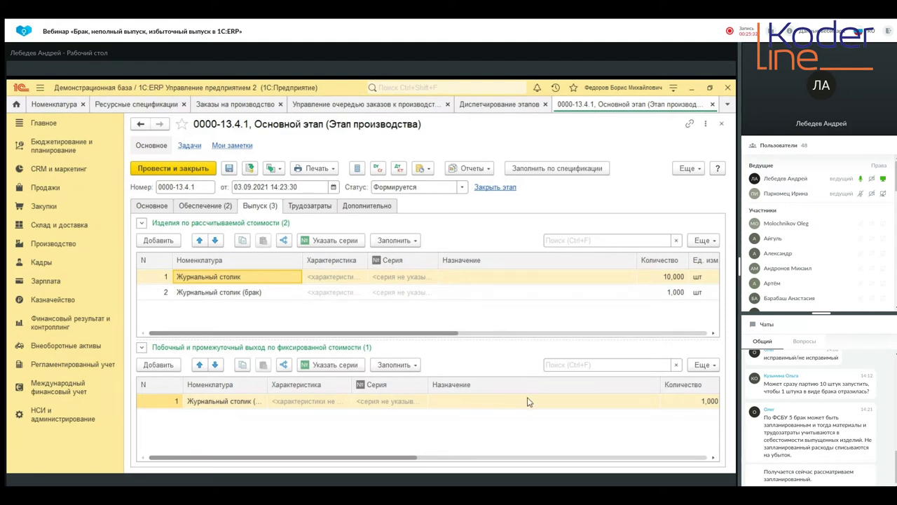
mouse_move(213, 458)
left_mouse_down()
mouse_move(230, 459)
mouse_move(213, 458)
left_mouse_up()
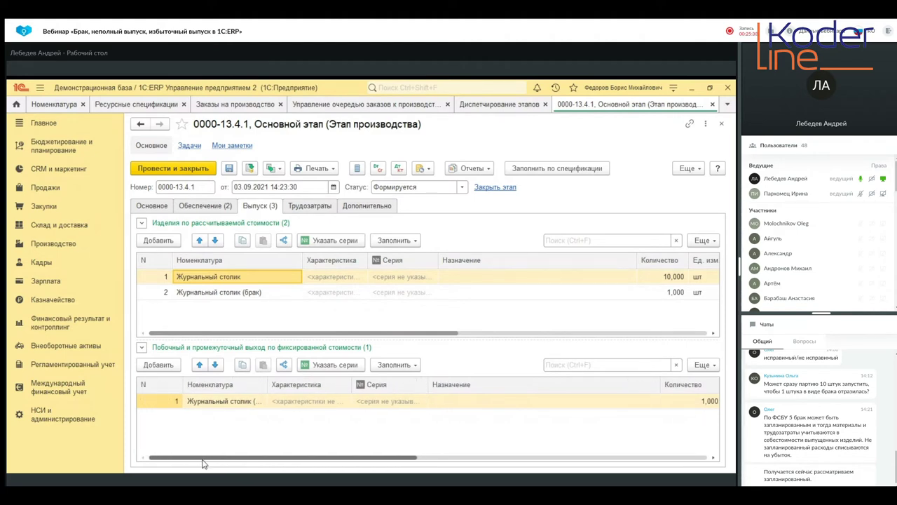
left_click_drag(205, 458, 382, 458)
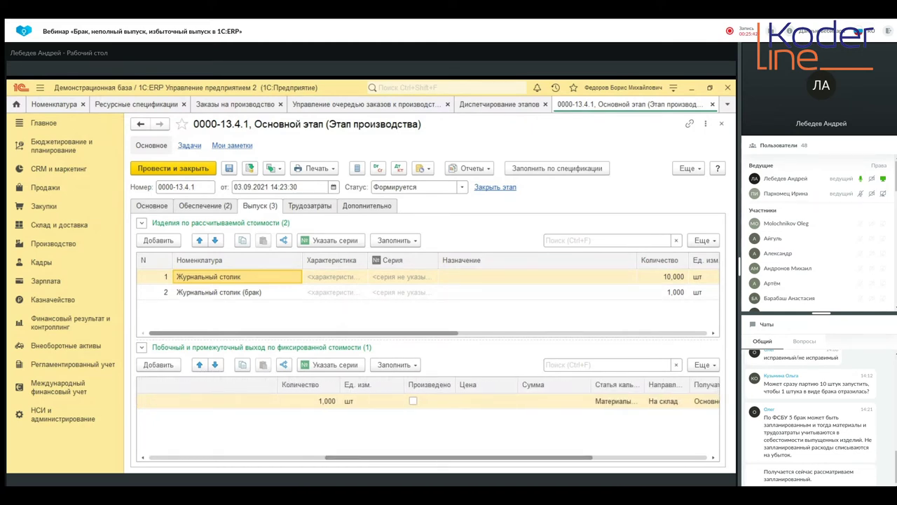
left_click(476, 404)
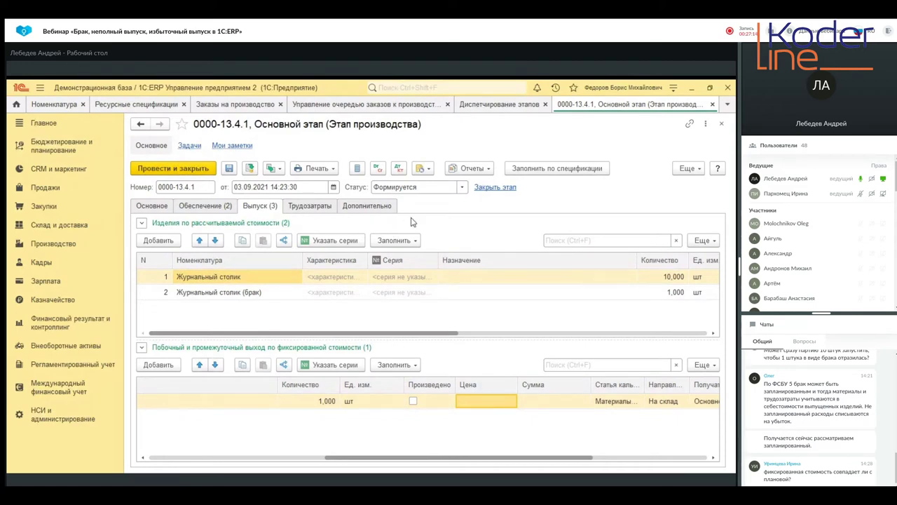
- Check the price type in the stage's additional details and the planned price setting under Производственные затраты in the production settings
left_click(376, 207)
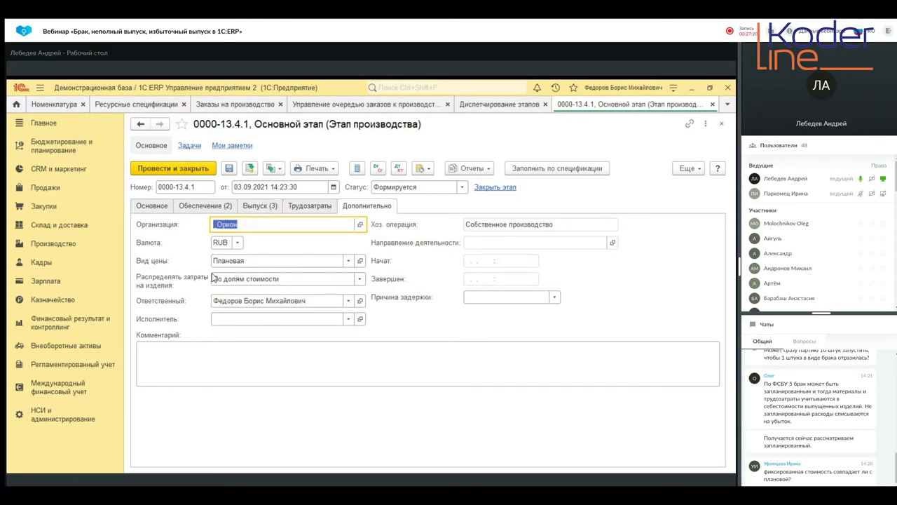
double_click(236, 264)
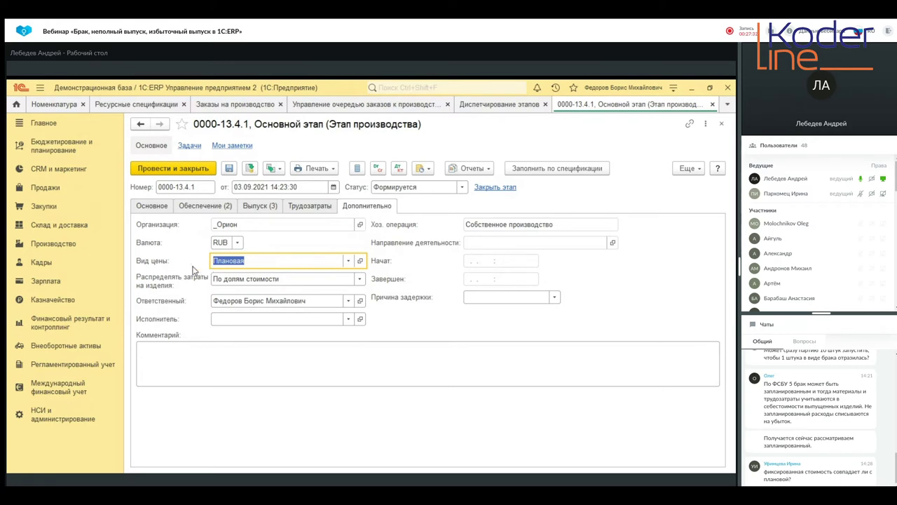
left_click(70, 419)
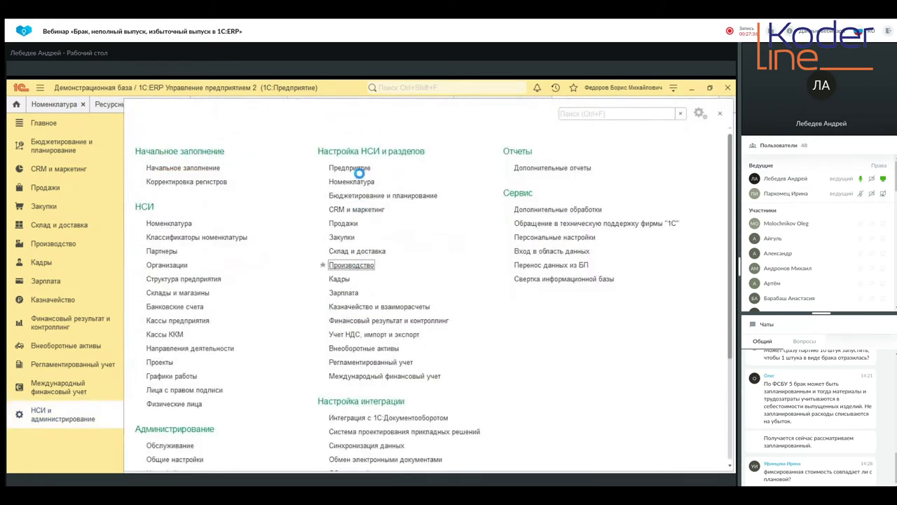
left_click(353, 270)
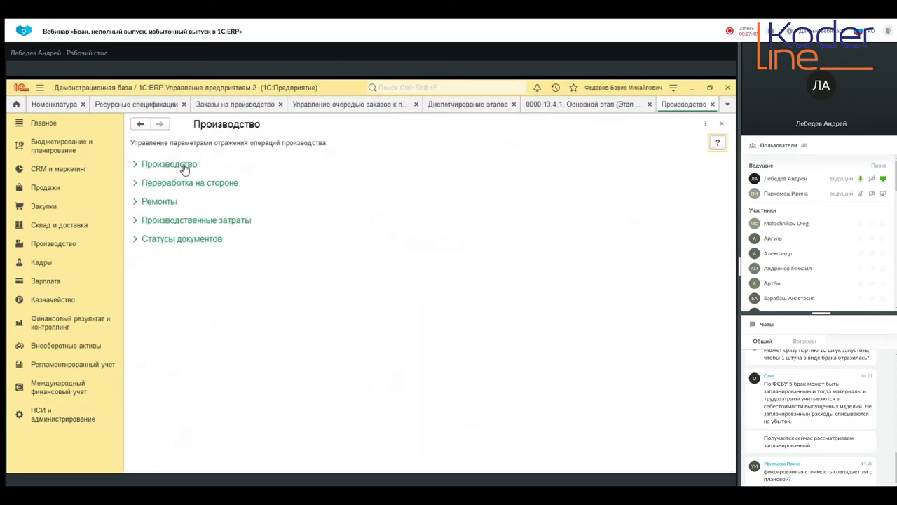
left_click(179, 220)
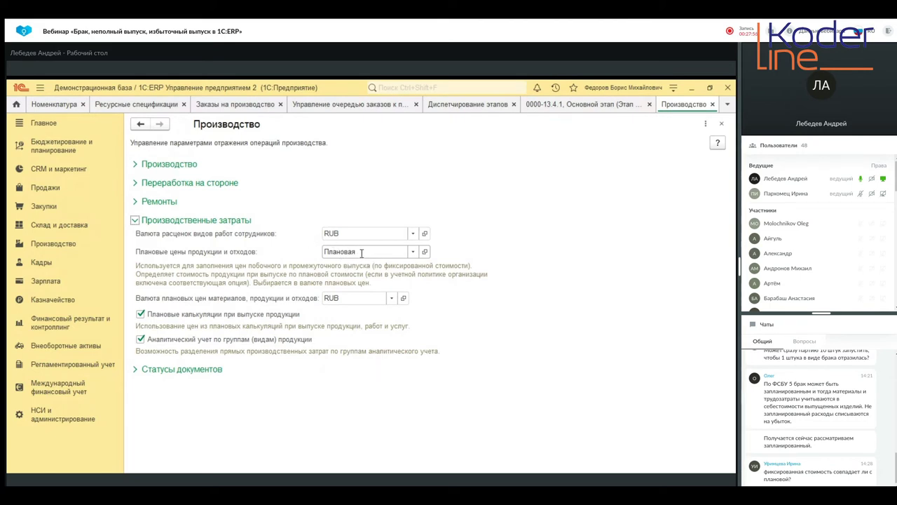
- Open the price type Плановая from the CRM and marketing reference settings, review its usage and pricing method, and close it
left_click(80, 172)
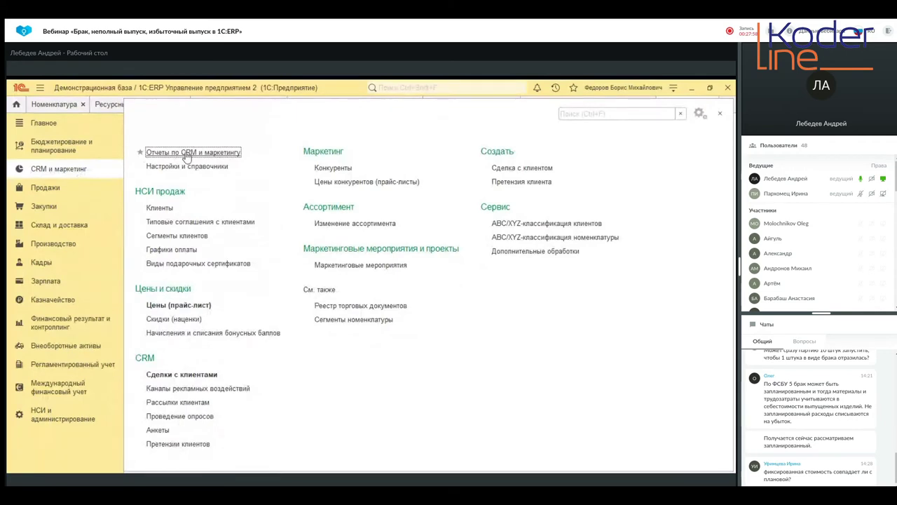
left_click(190, 166)
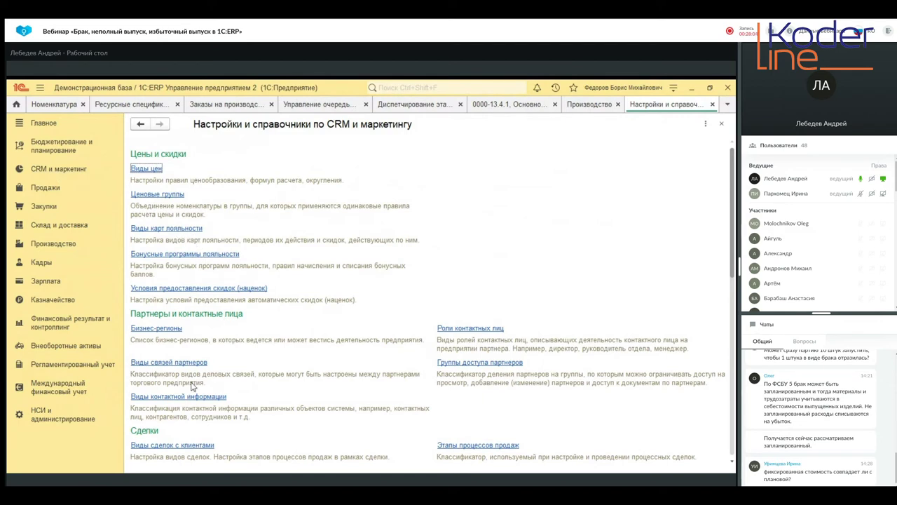
left_click(151, 166)
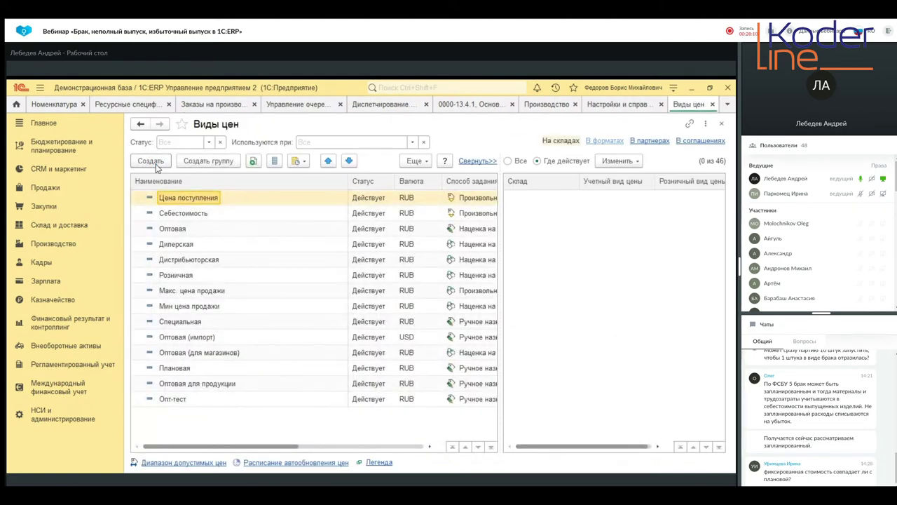
left_click(172, 368)
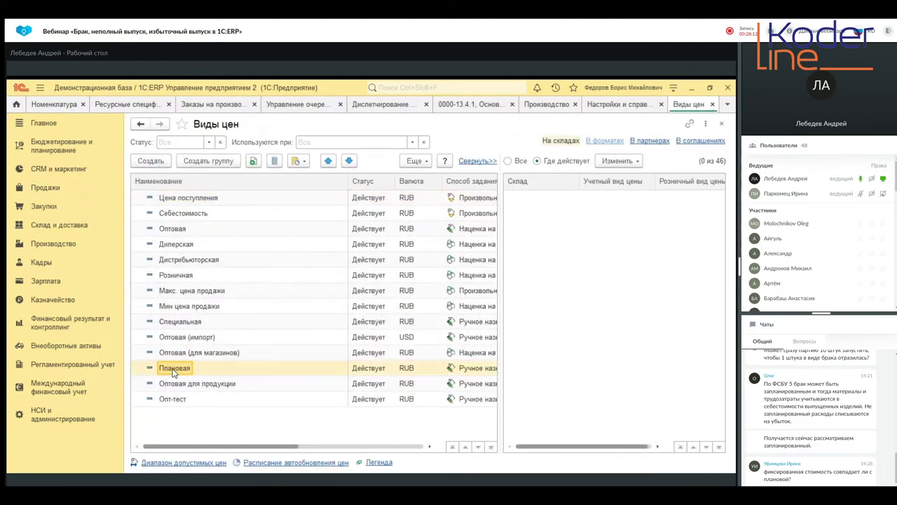
left_click(172, 367)
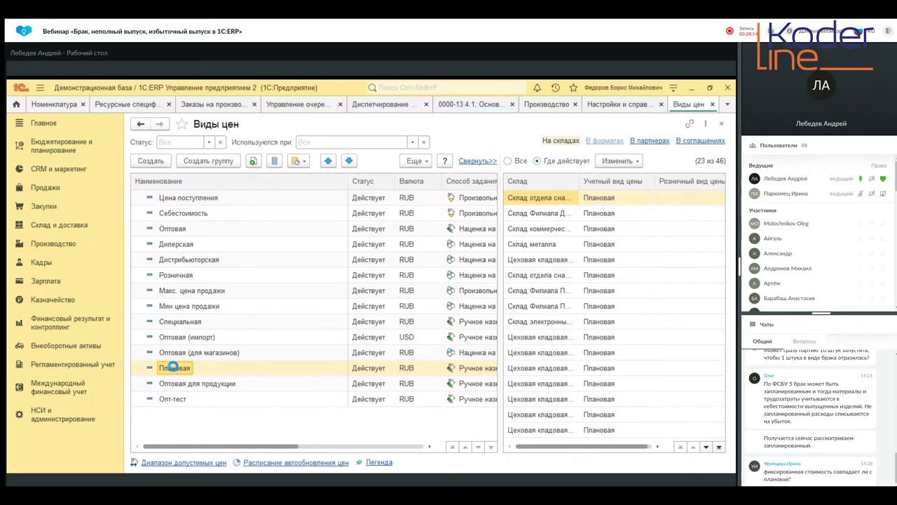
double_click(172, 368)
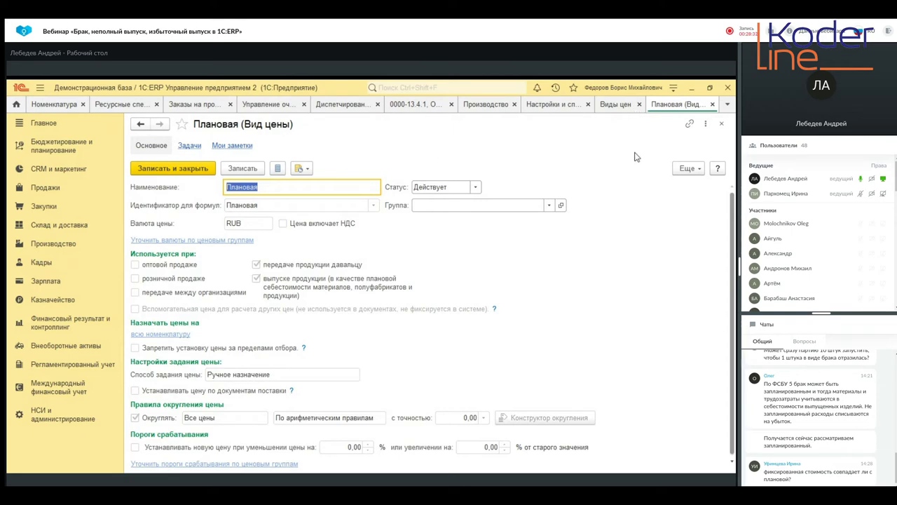
left_click(712, 105)
- Open the CRM и маркетинг section's list of commands
left_click(59, 169)
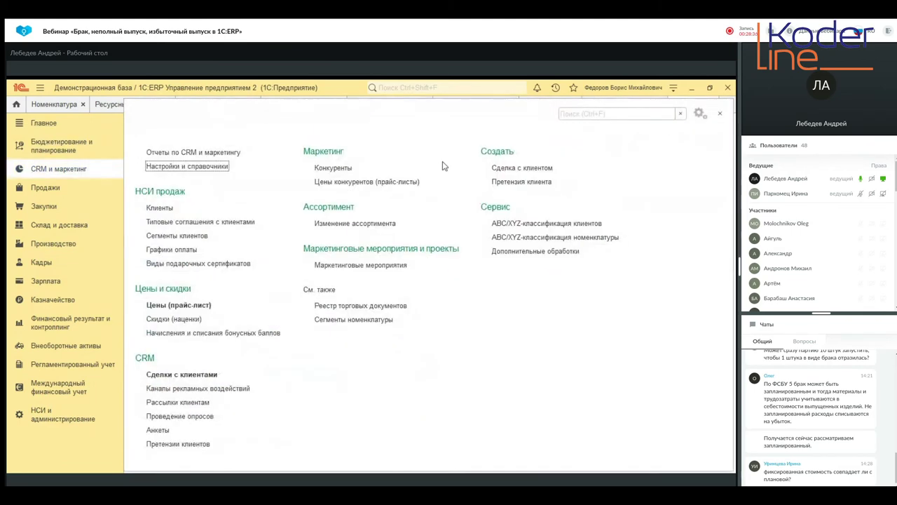